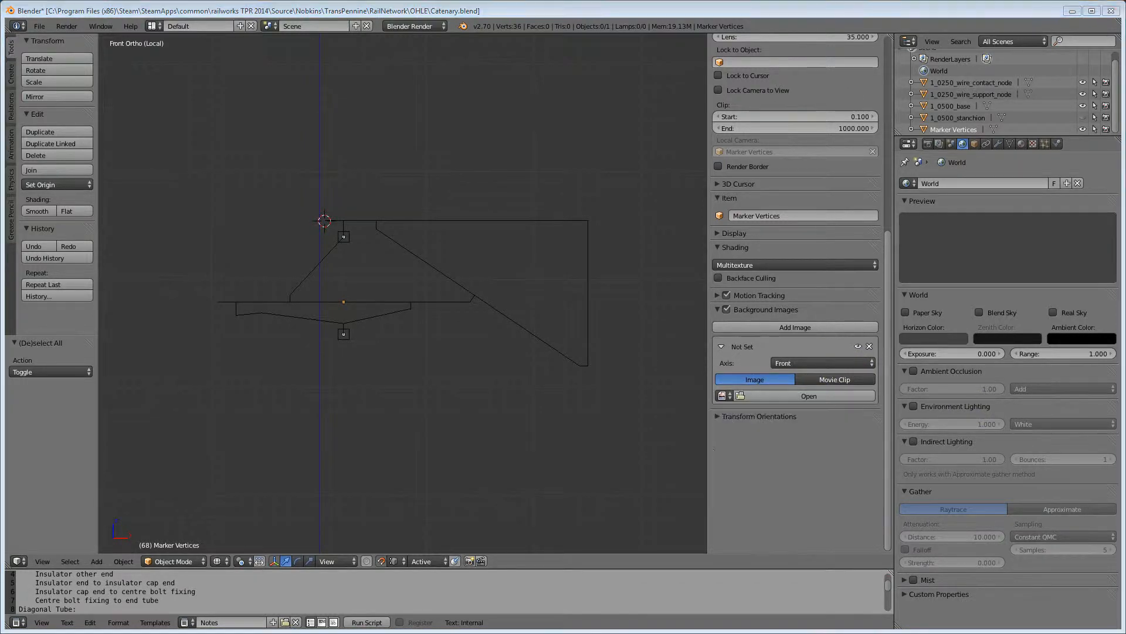
Step: Load OLE5.jpg from the RailNetwork Resources folder as the viewport's background image
click(727, 395)
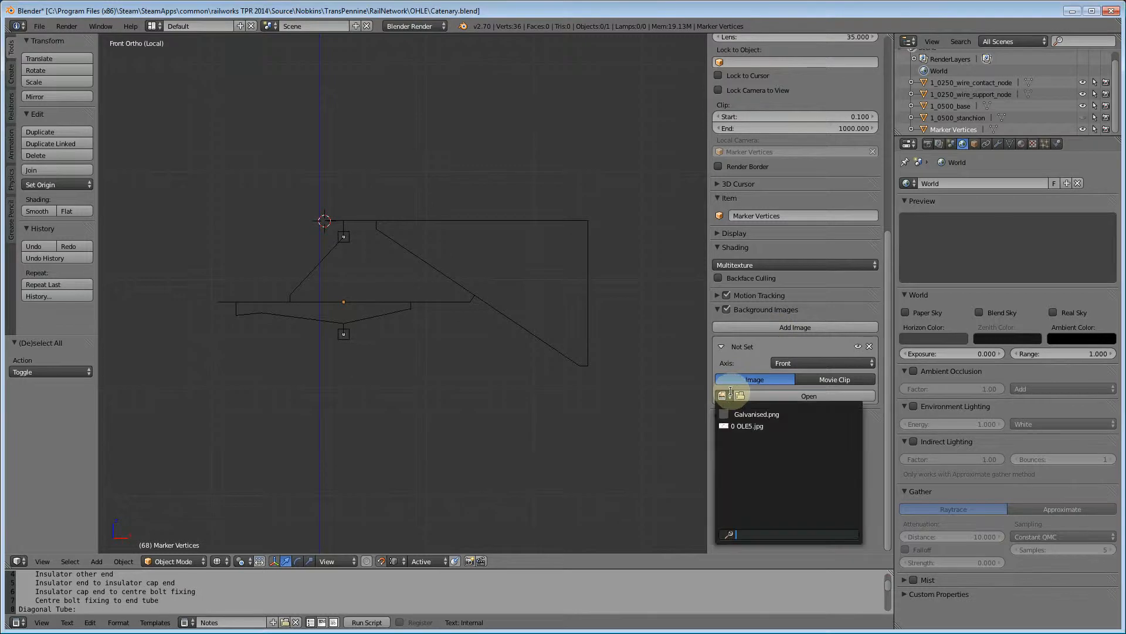
click(727, 395)
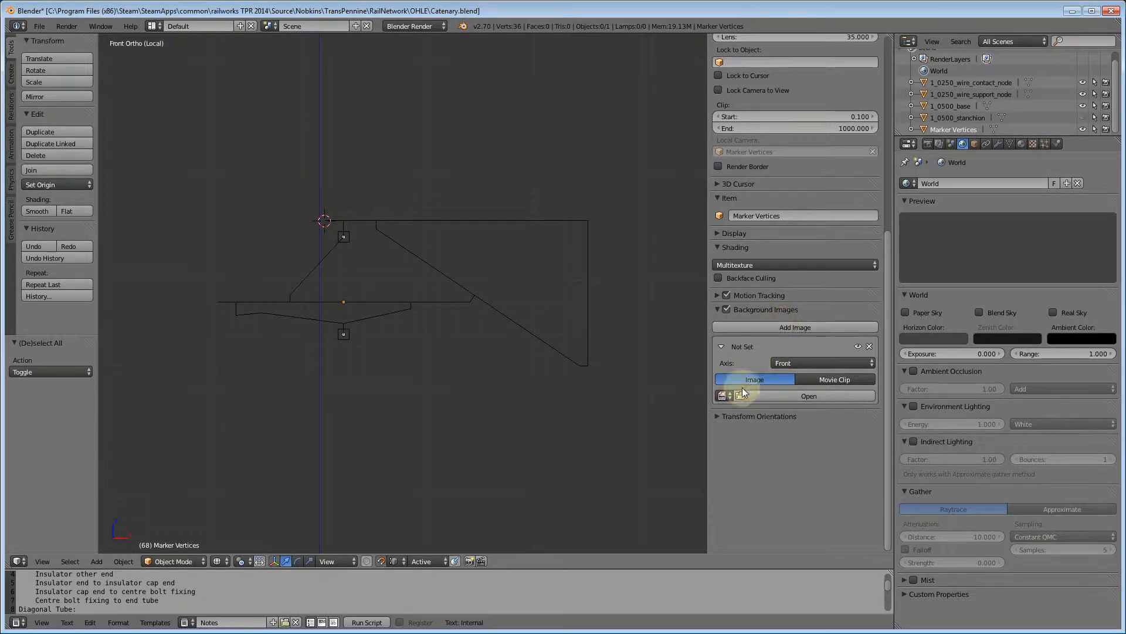
click(729, 395)
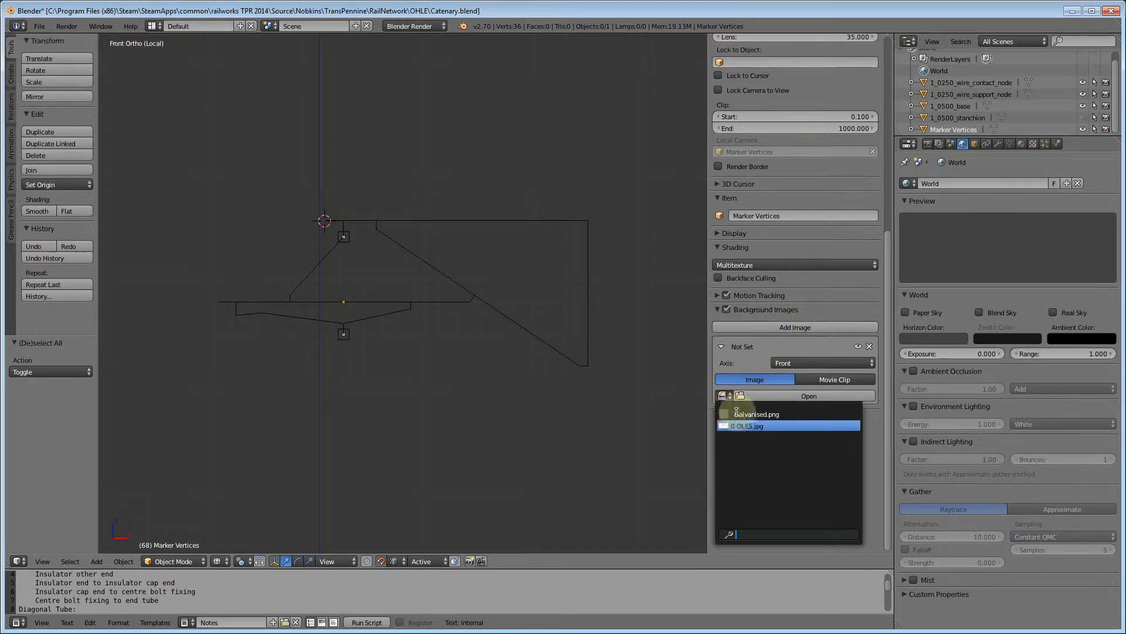
click(787, 396)
click(170, 96)
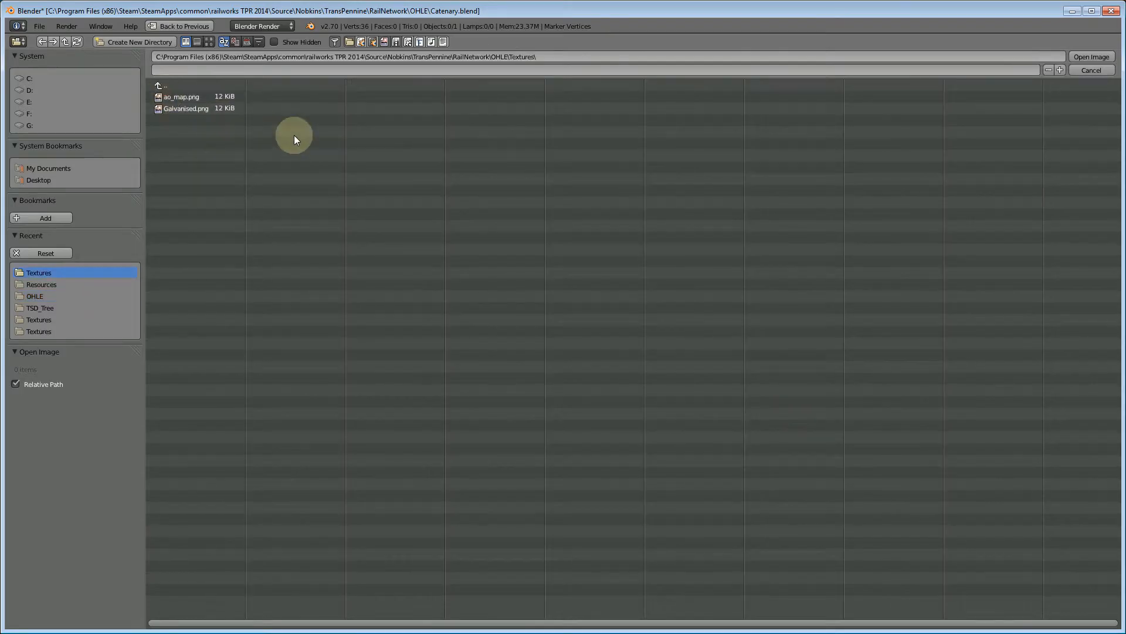
click(157, 84)
click(160, 85)
click(178, 136)
click(187, 134)
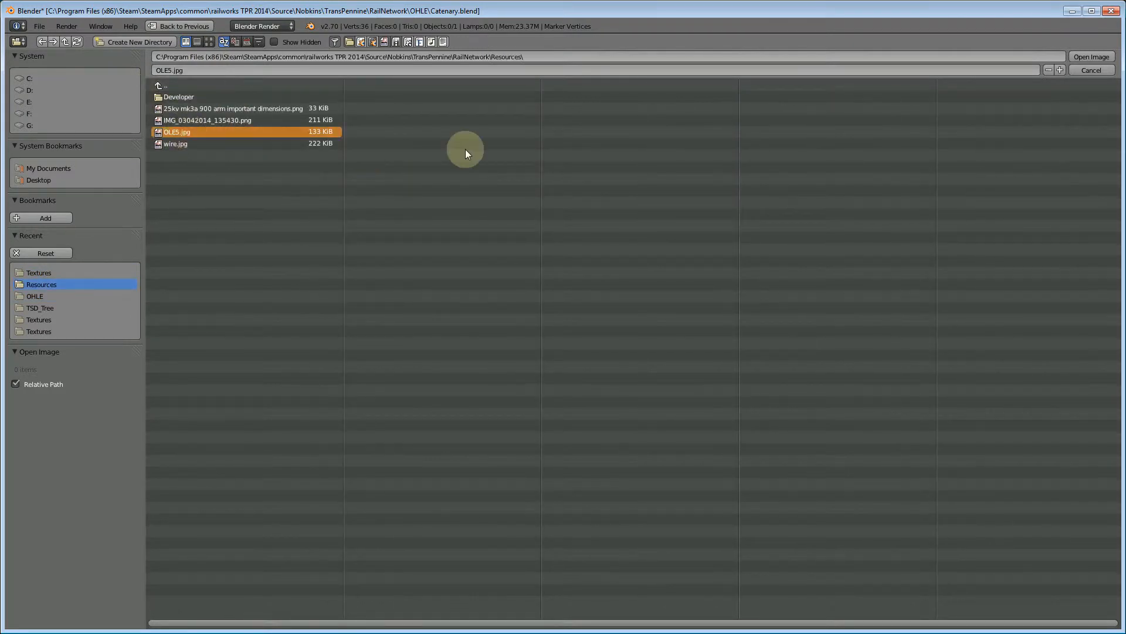
click(1091, 57)
Step: Set the background image's axis to Back
scroll(406, 370, down, 2)
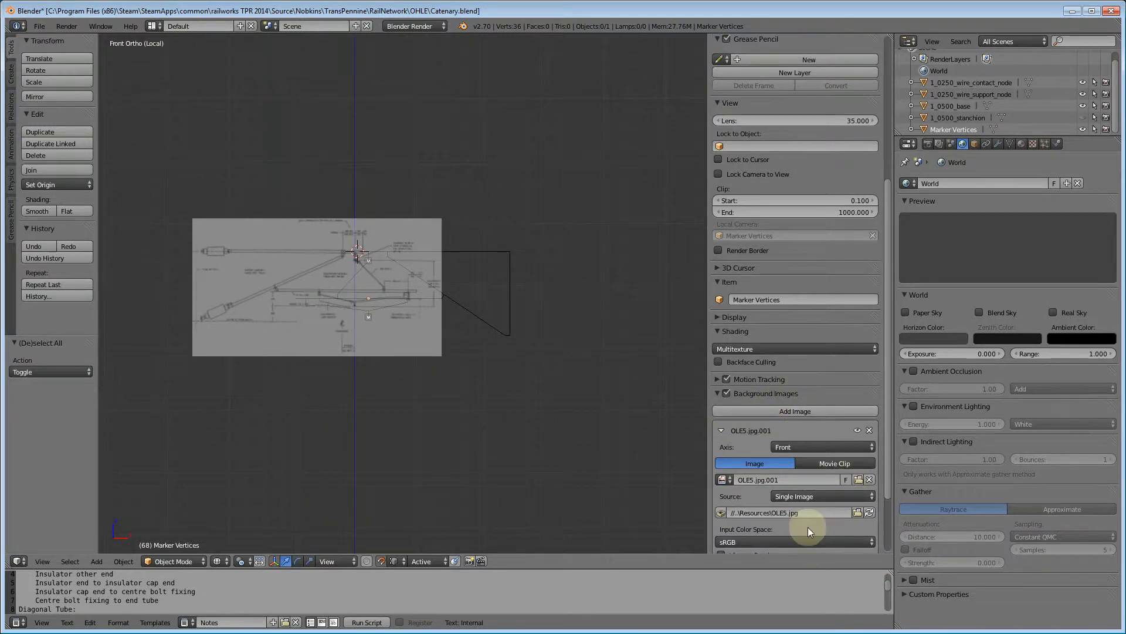
scroll(797, 494, down, 2)
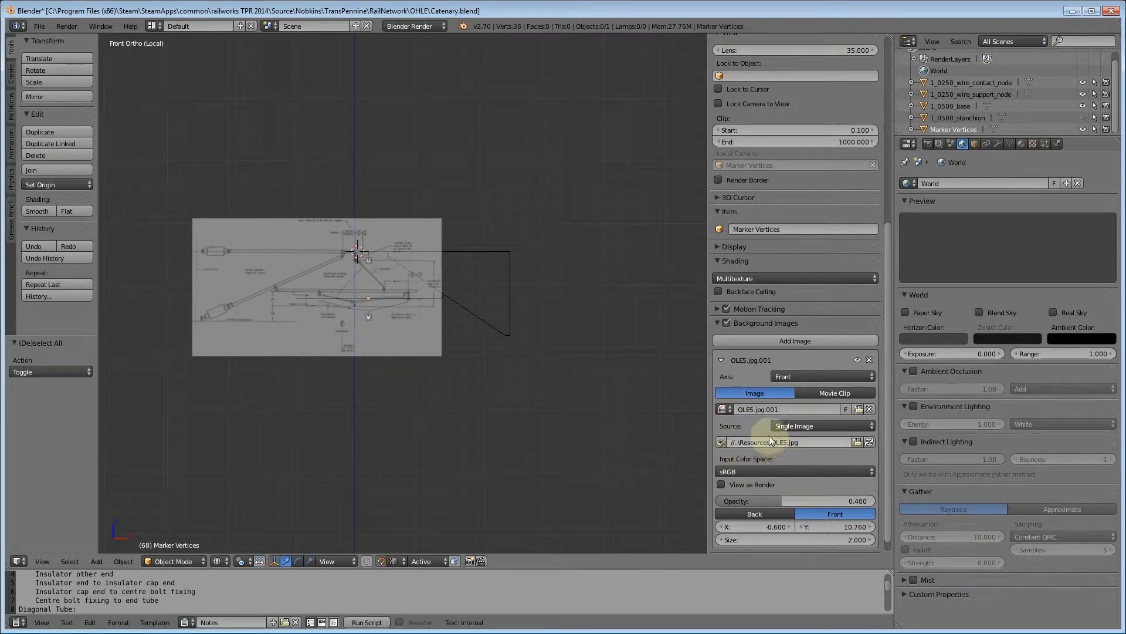
click(829, 378)
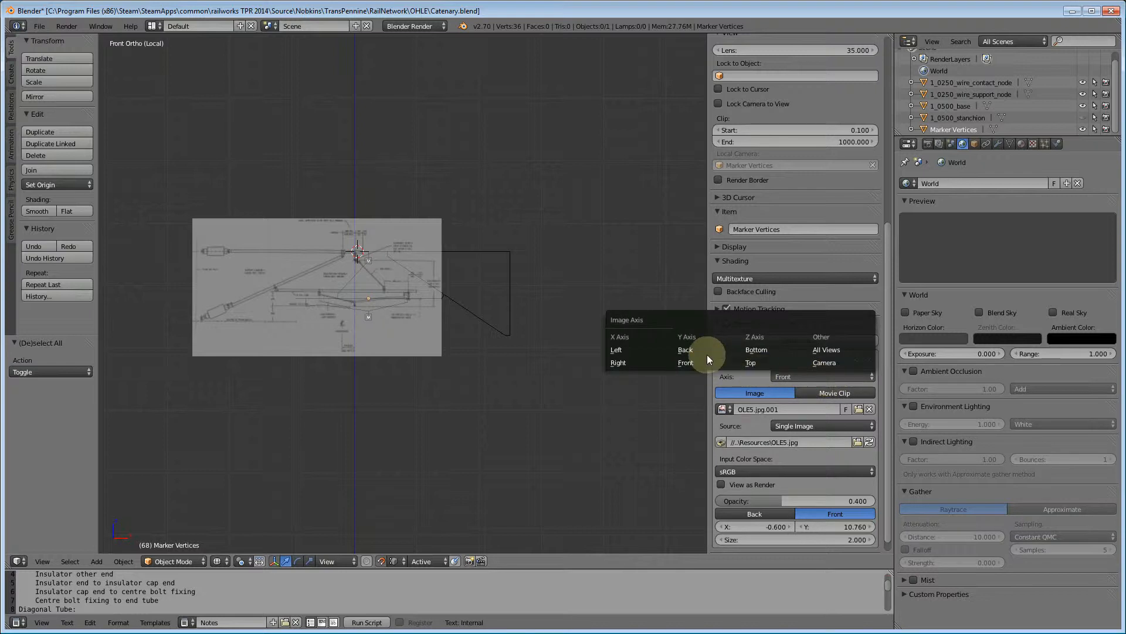
click(691, 350)
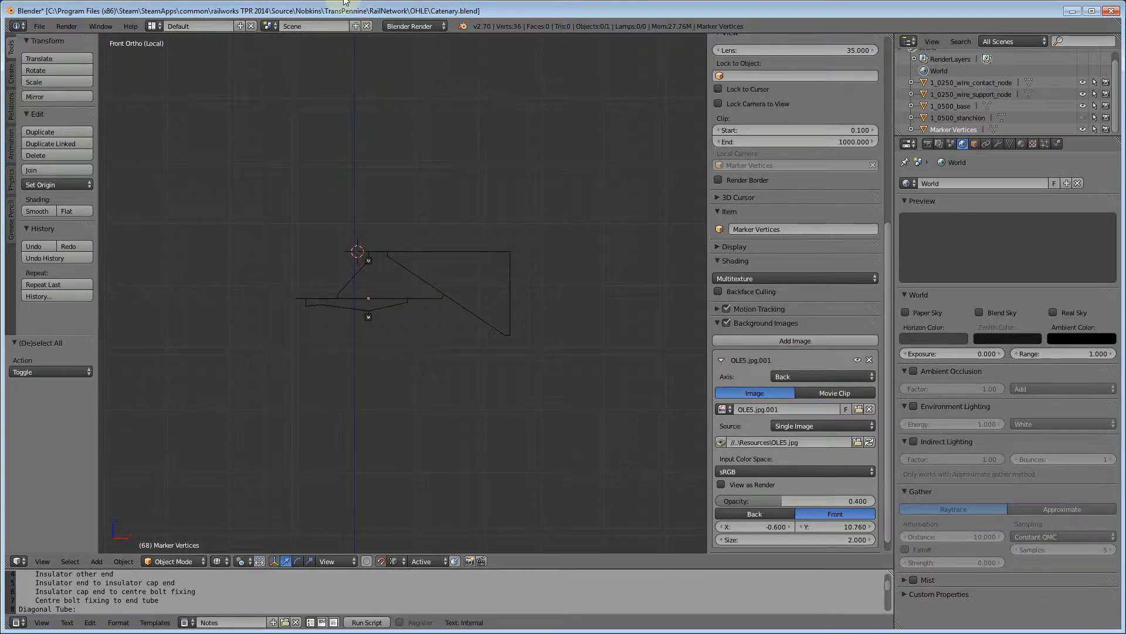
Step: Show the model in back orthographic view and set the background image's opacity to 0.135 and Y offset to 12.960
key(ctrl+KP_0)
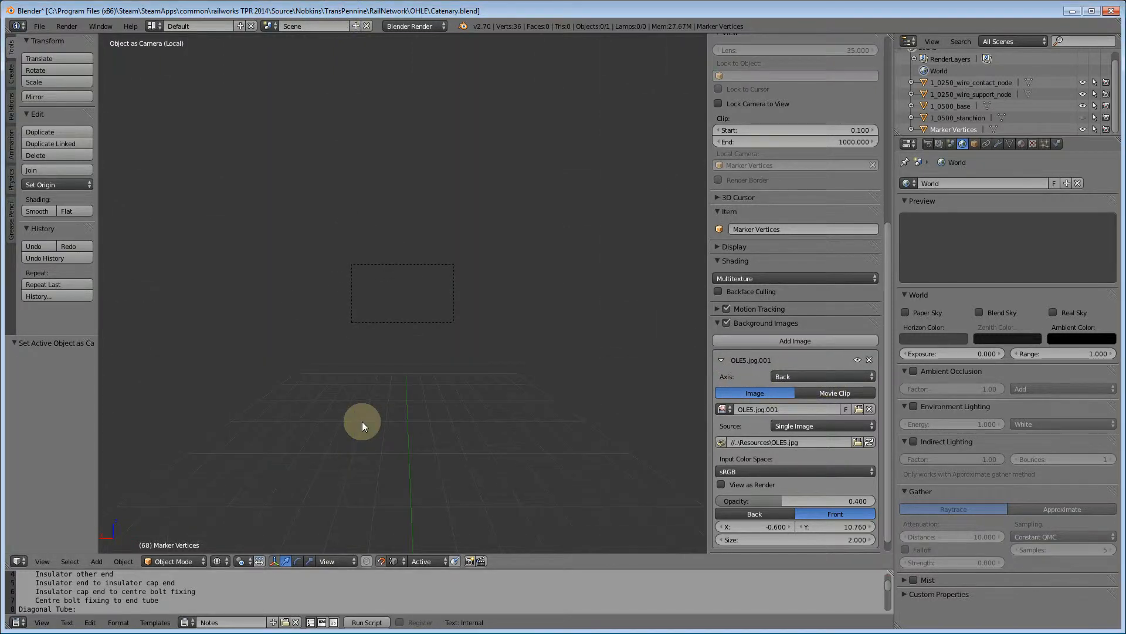
key(ctrl+KP_7)
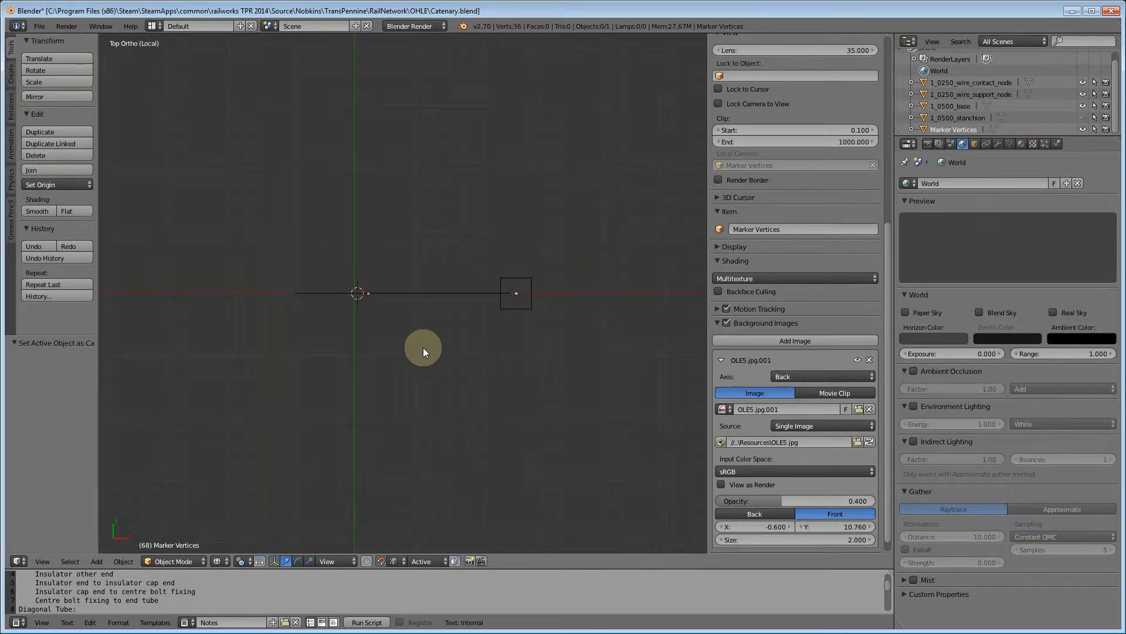
key(ctrl+KP_1)
scroll(484, 345, up, 6)
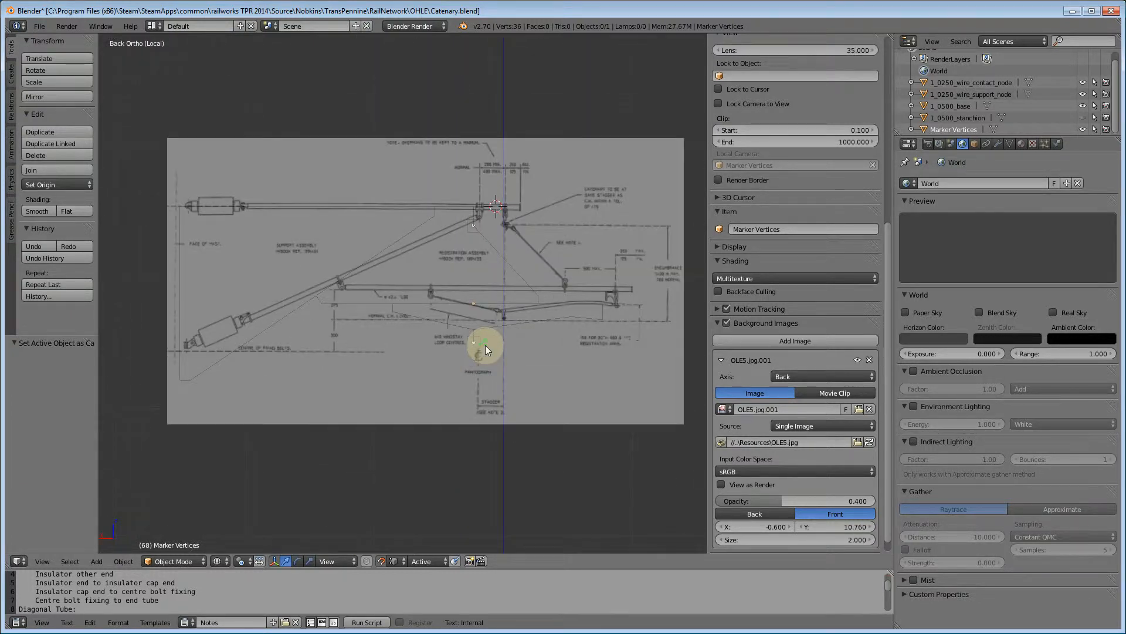
scroll(491, 334, down, 3)
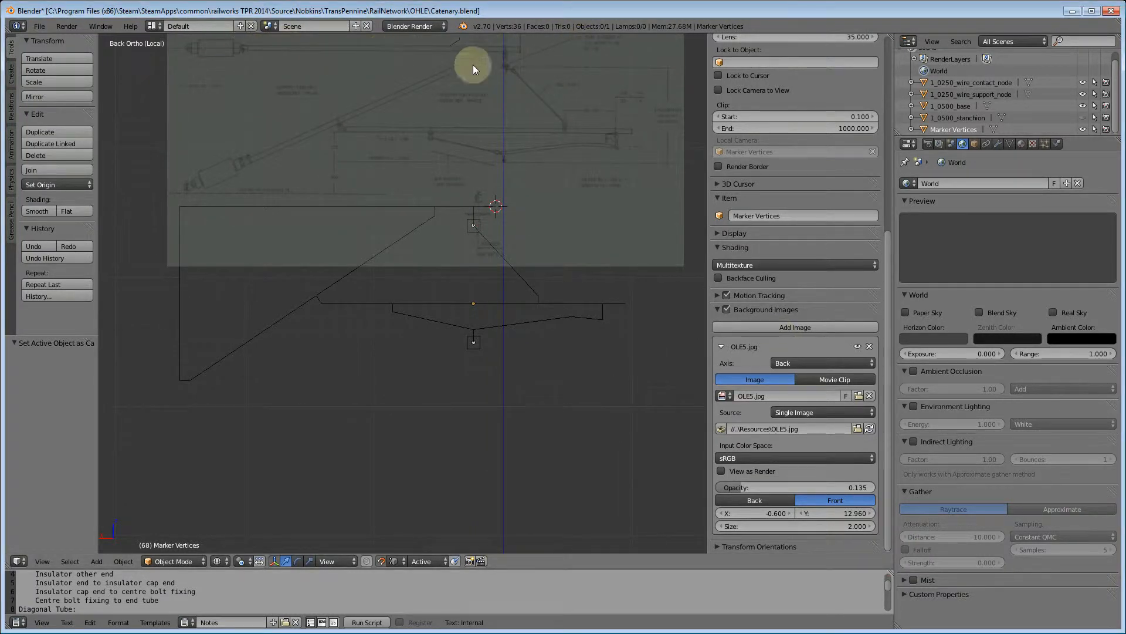
Step: In the Marker Vertices mesh, select the free end vertex of the upper horizontal line and snap the 3D cursor to it
right_click(347, 204)
click(362, 295)
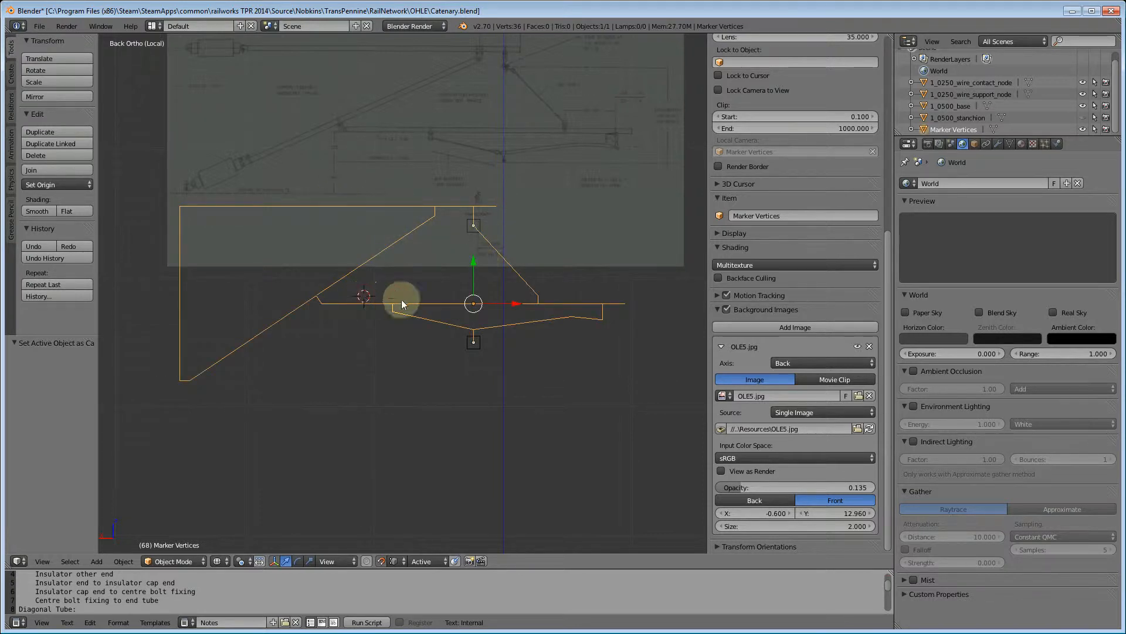
key(Tab)
key(a)
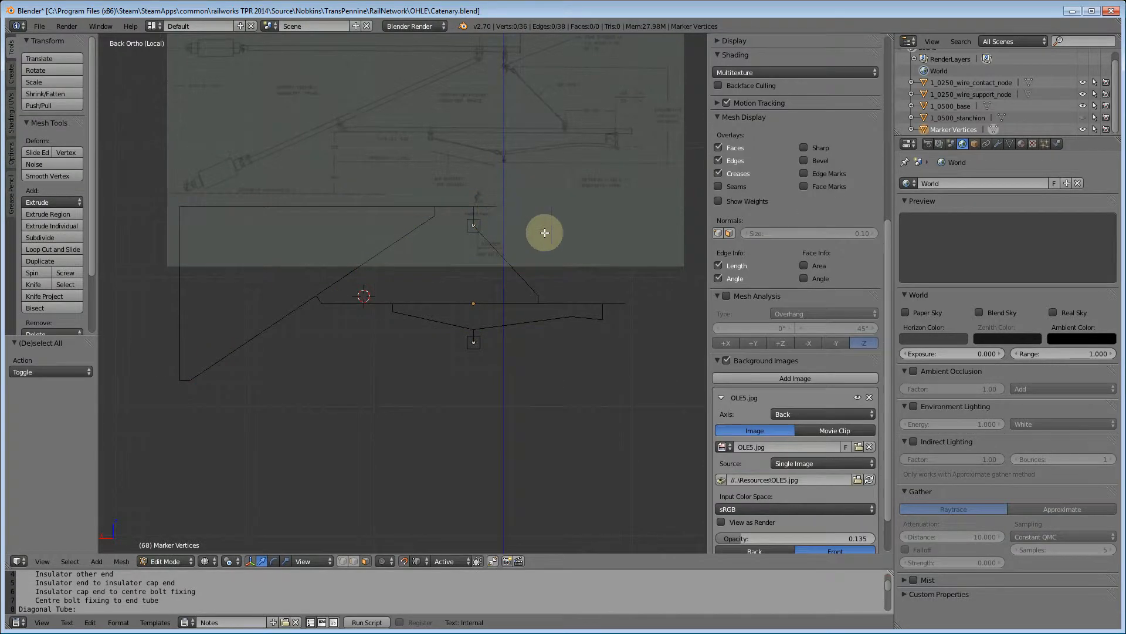
key(Tab)
key(Tab)
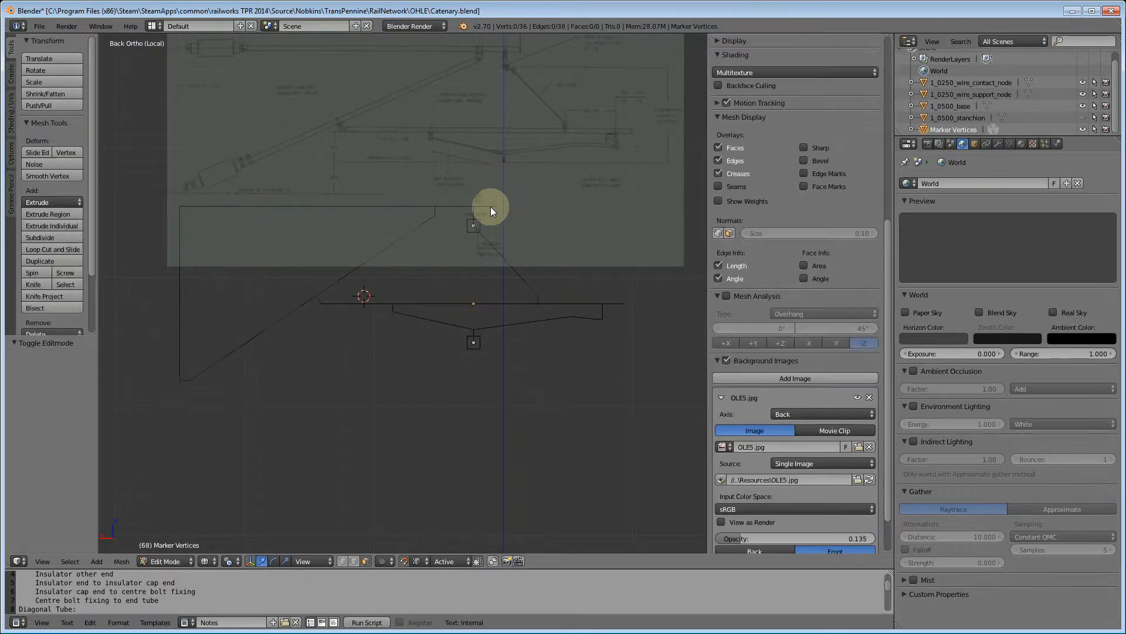
key(a)
key(a)
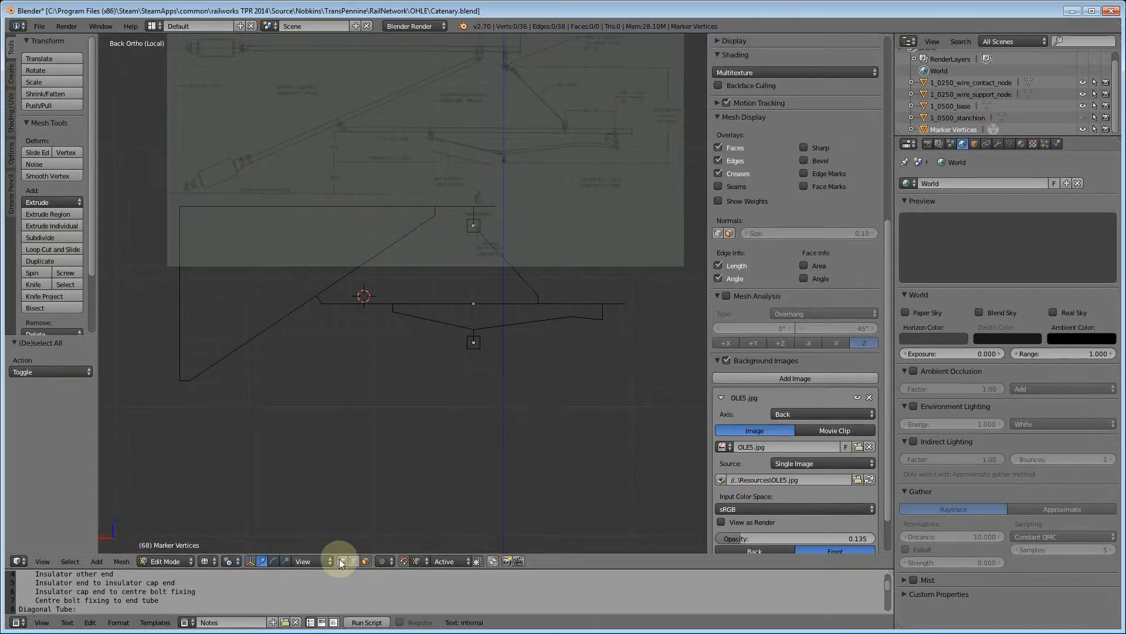
right_click(497, 206)
key(shift+s)
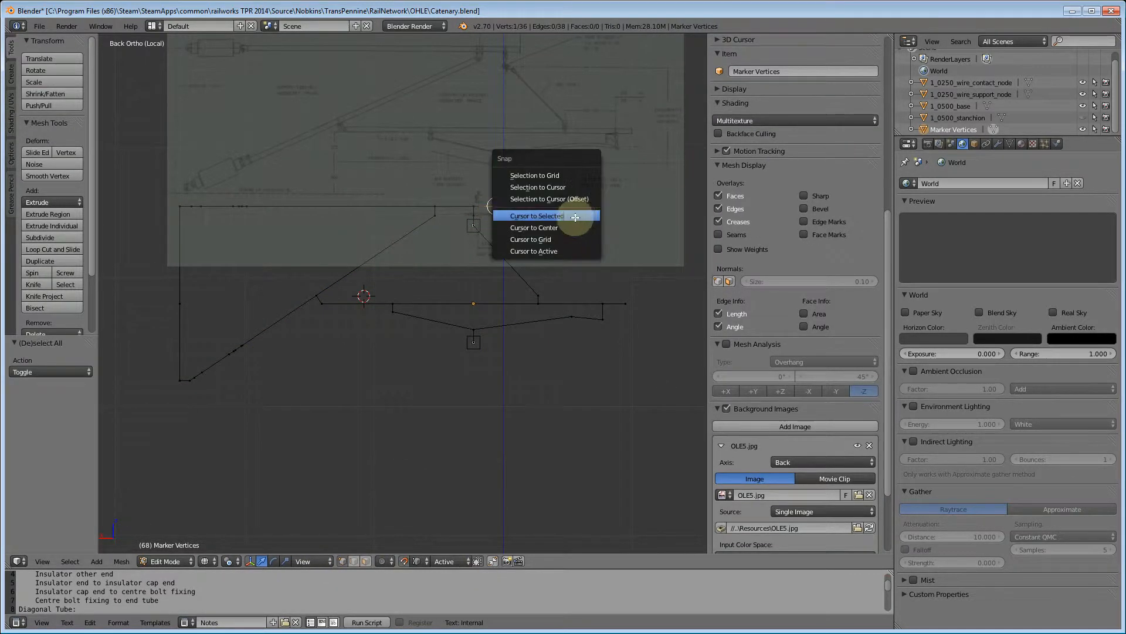
click(565, 218)
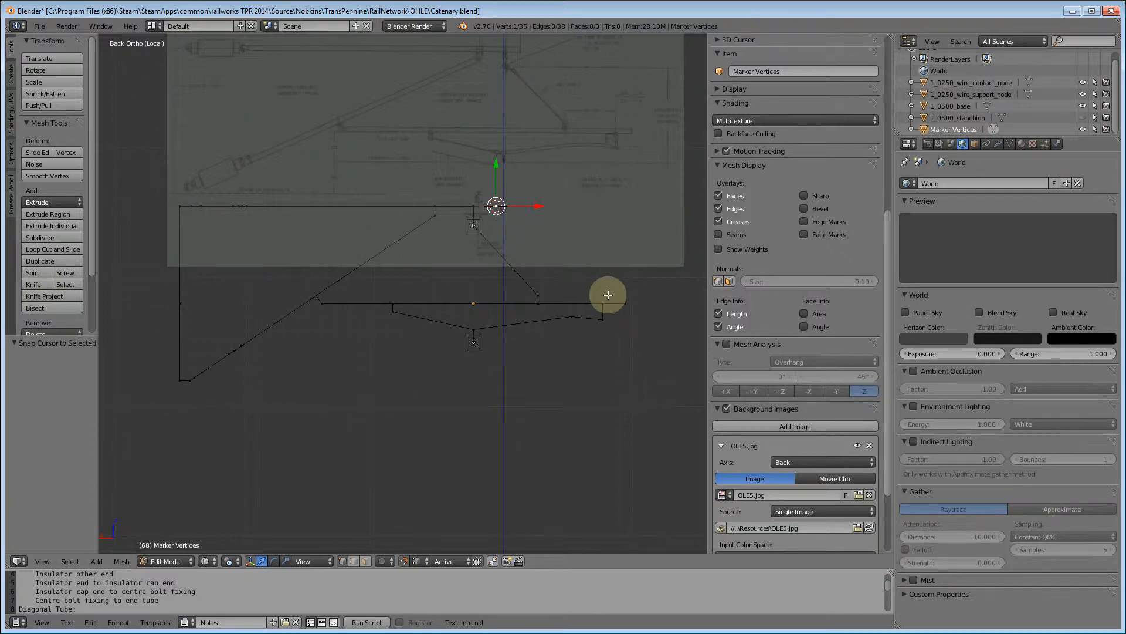
Step: In left orthographic view, add an 8-vertex mesh circle of radius 0.021 at the 3D cursor, aligned to the view
key(KP_3)
middle_drag(408, 300, 424, 305)
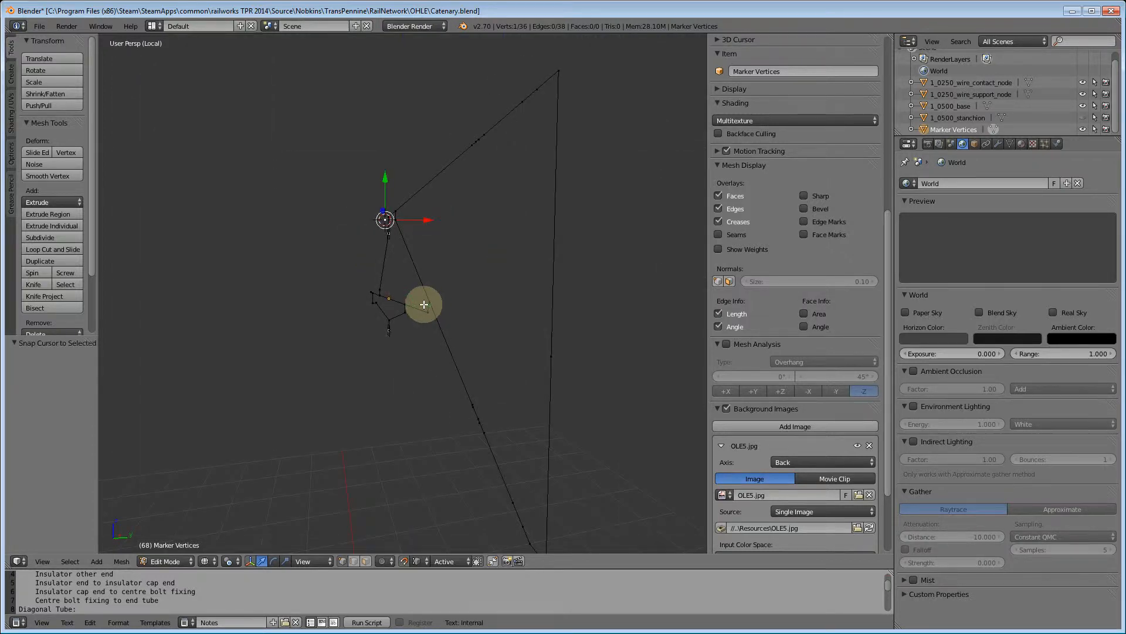
key(ctrl+KP_3)
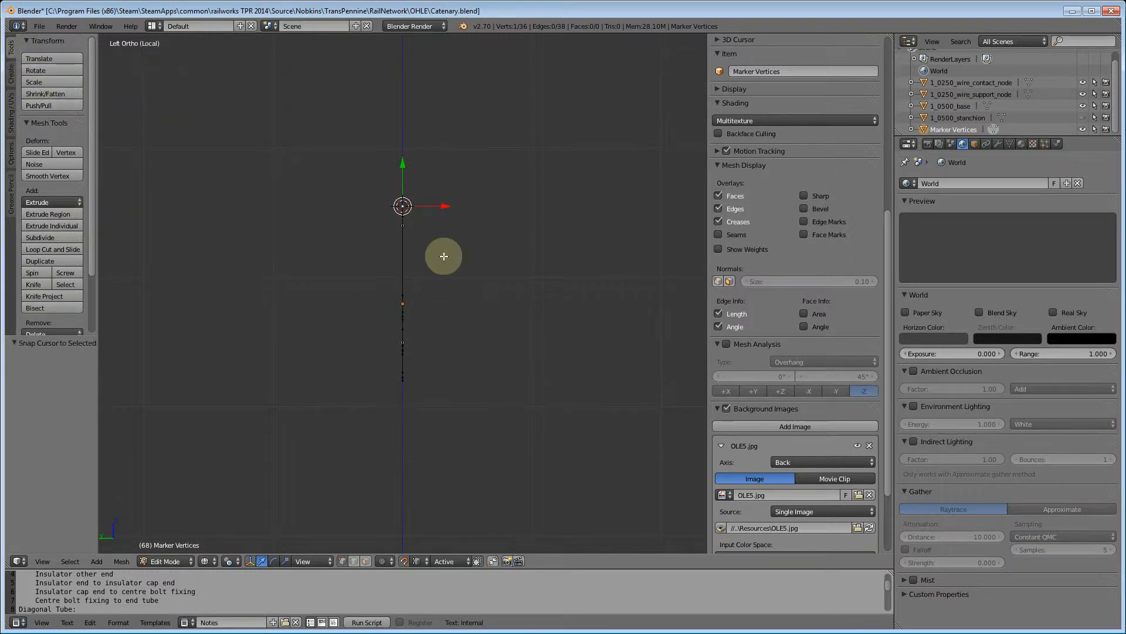
key(Tab)
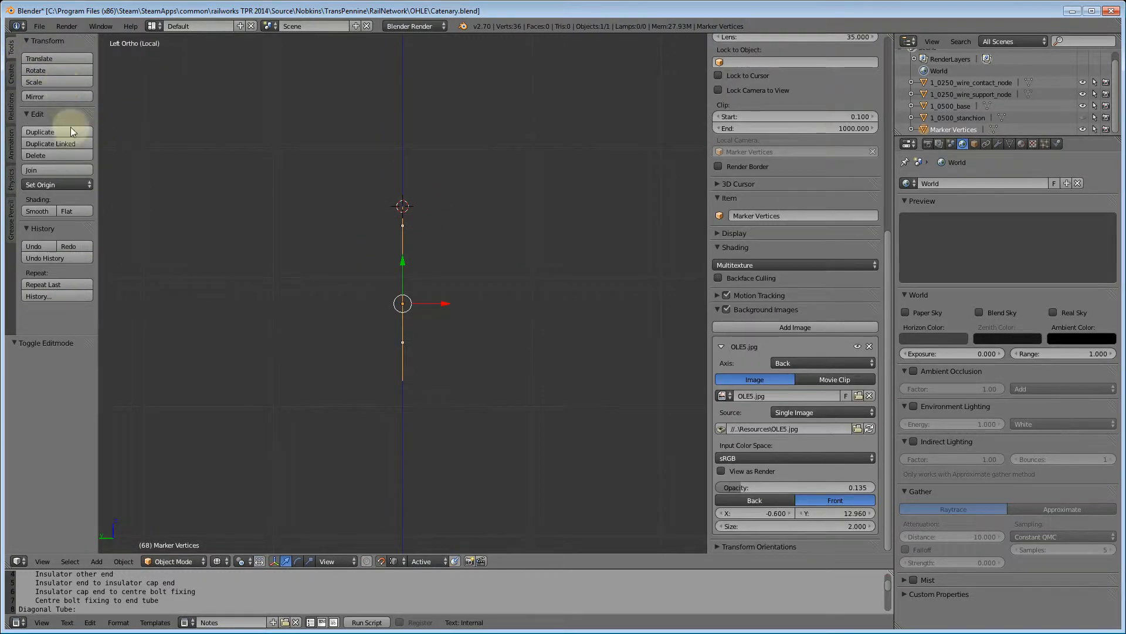
click(10, 73)
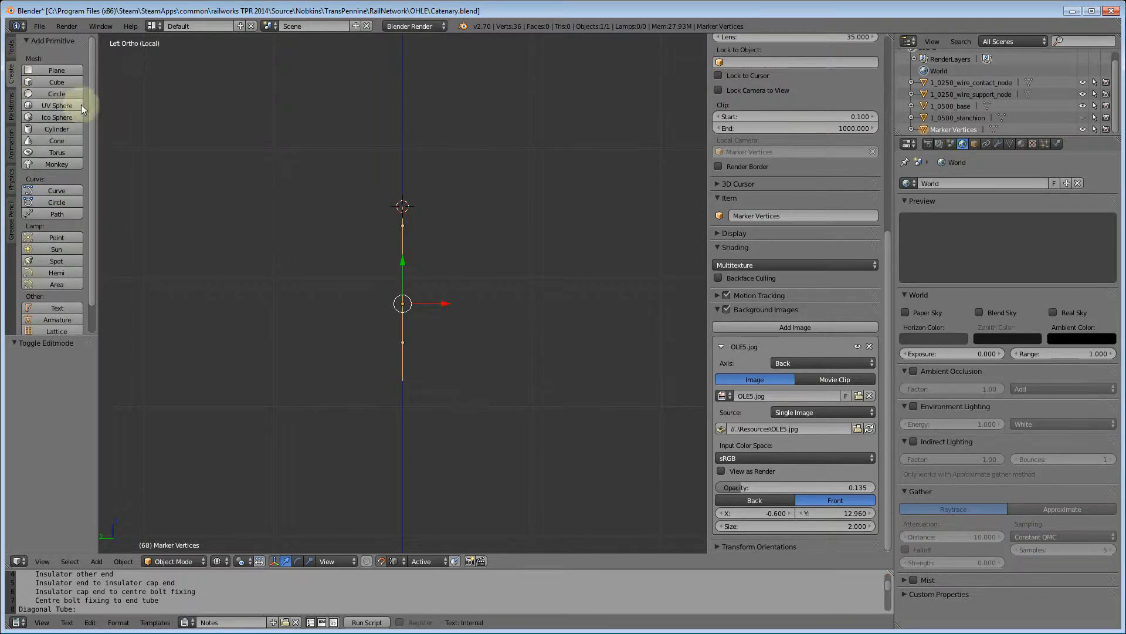
click(59, 93)
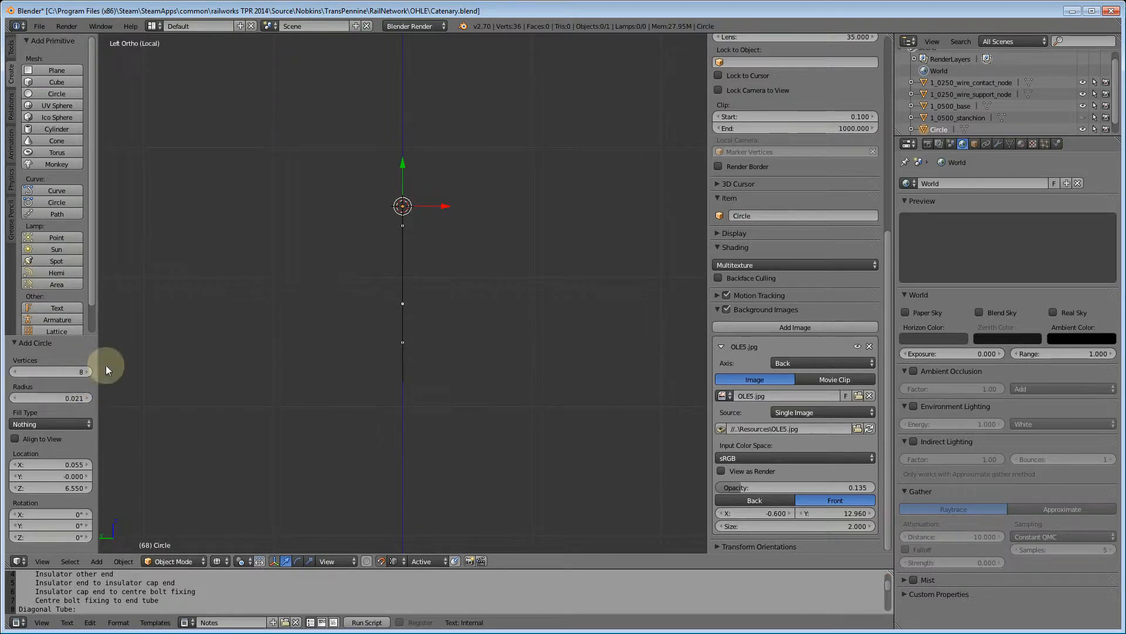
key(KP_Decimal)
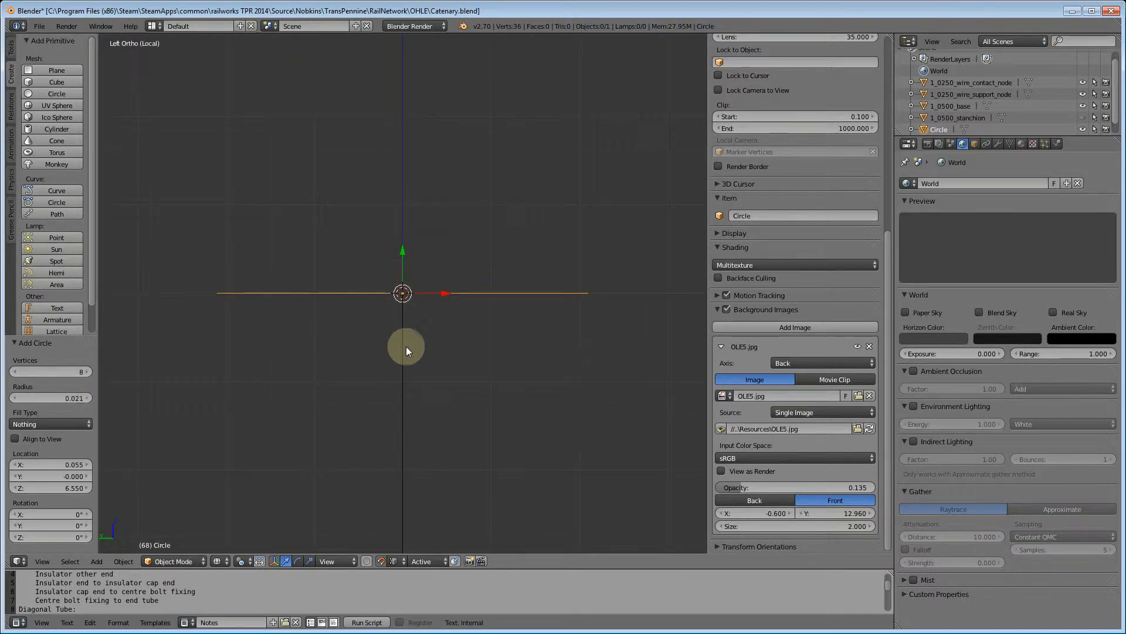
click(15, 438)
scroll(434, 364, down, 8)
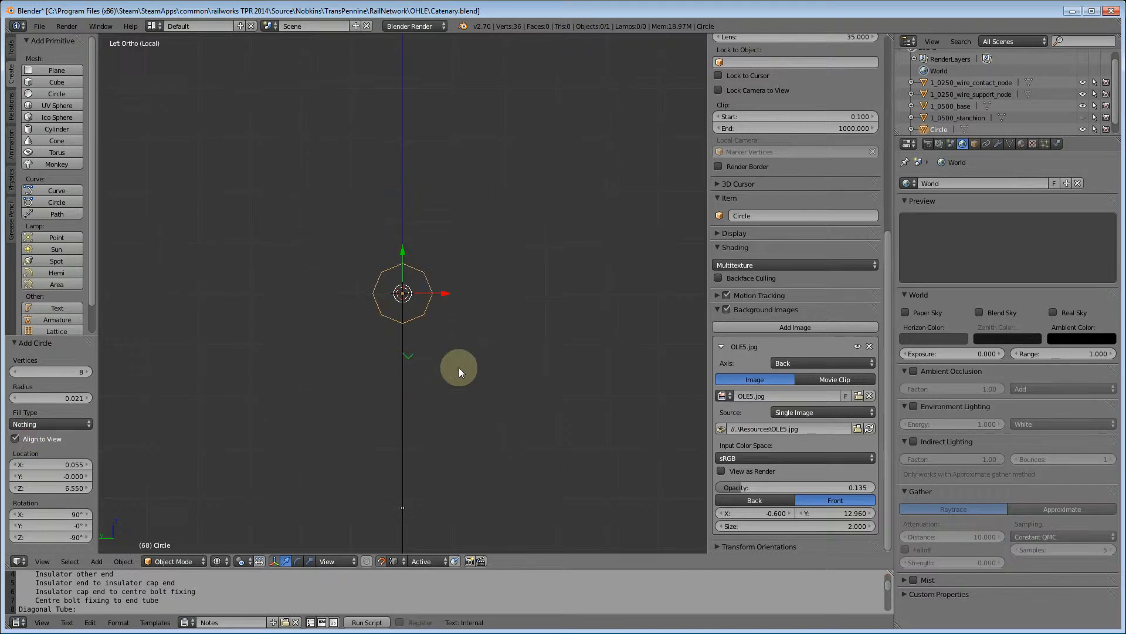
Step: In back view, extrude the circle 1.930 along the global X axis to form the upper horizontal tube
middle_drag(429, 390, 567, 353)
key(KP_1)
key(ctrl+KP_1)
scroll(516, 362, down, 2)
scroll(550, 308, up, 2)
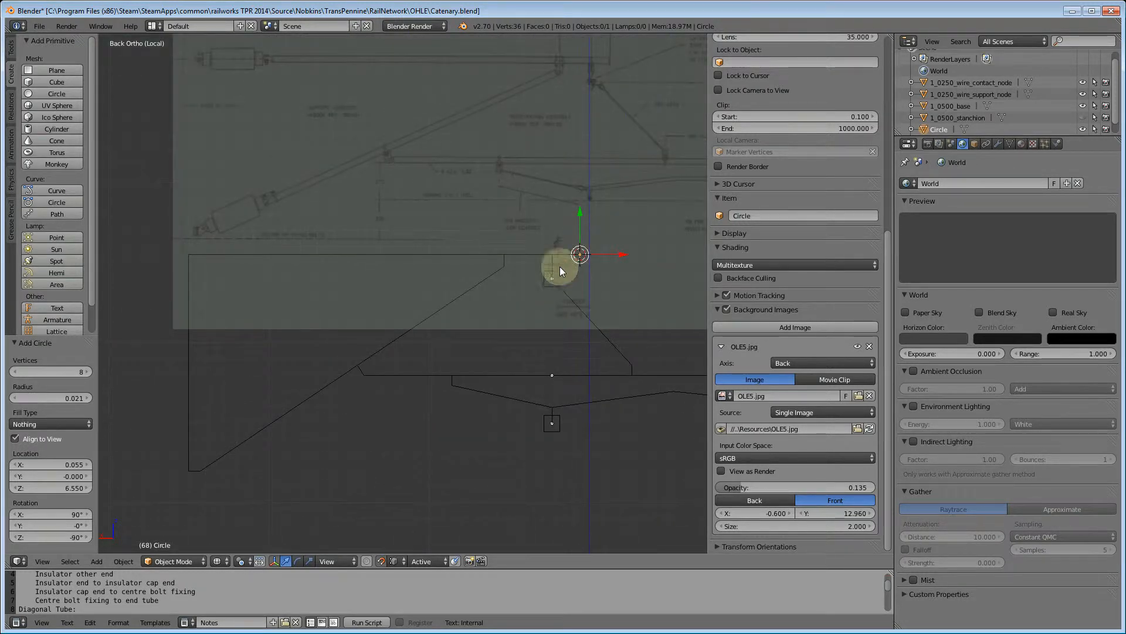
key(Tab)
key(w)
key(Escape)
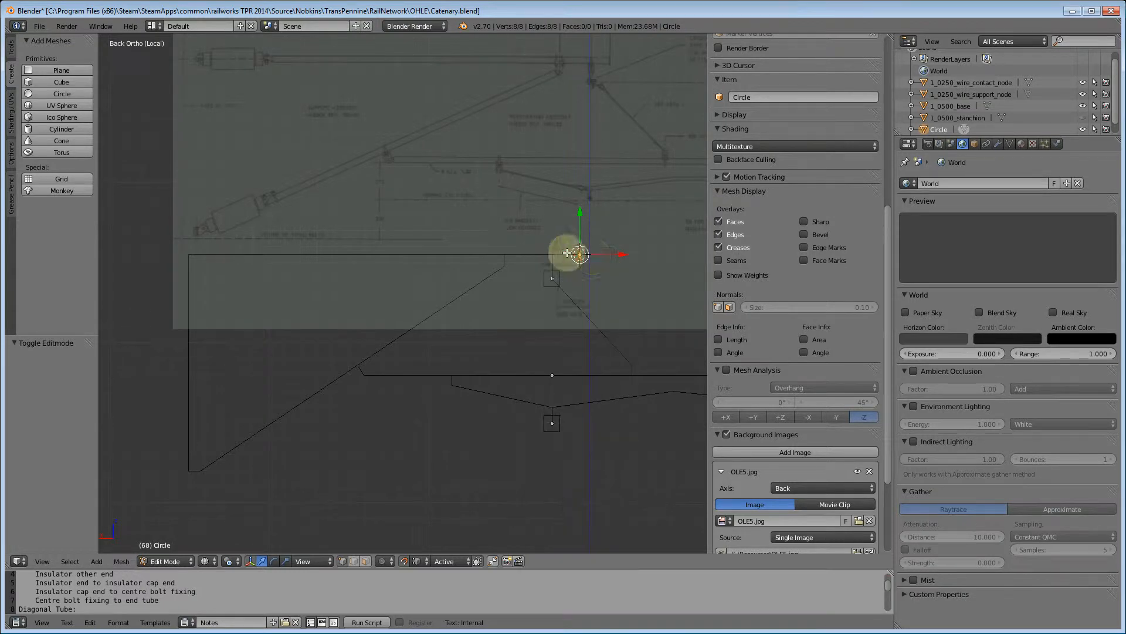
key(e)
key(x)
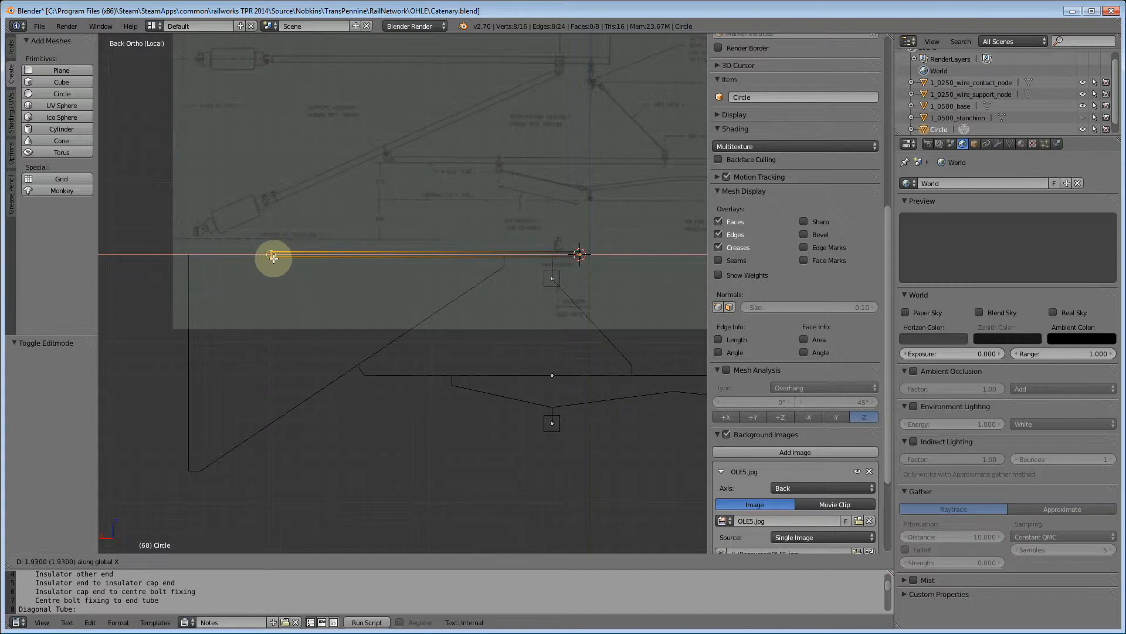
click(276, 257)
Step: In the Marker Vertices mesh, select the marker vertex at the extruded end of the tube
mouse_move(258, 323)
shift+middle_down()
mouse_move(330, 319)
mouse_move(369, 443)
shift+middle_up()
scroll(334, 317, up, 1)
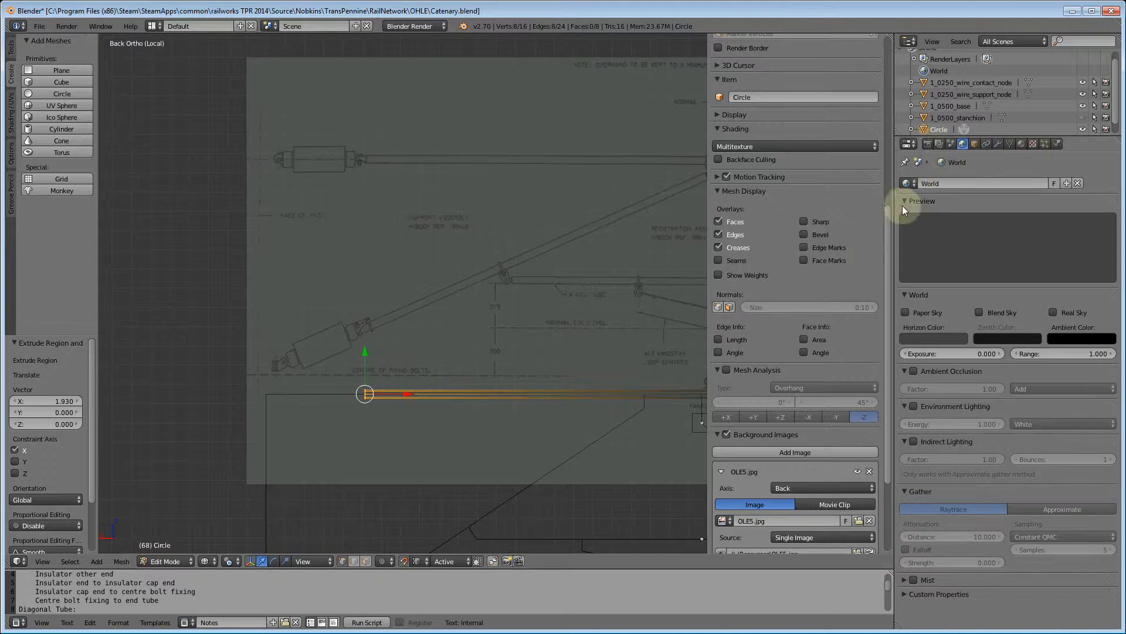
key(Tab)
right_click(323, 394)
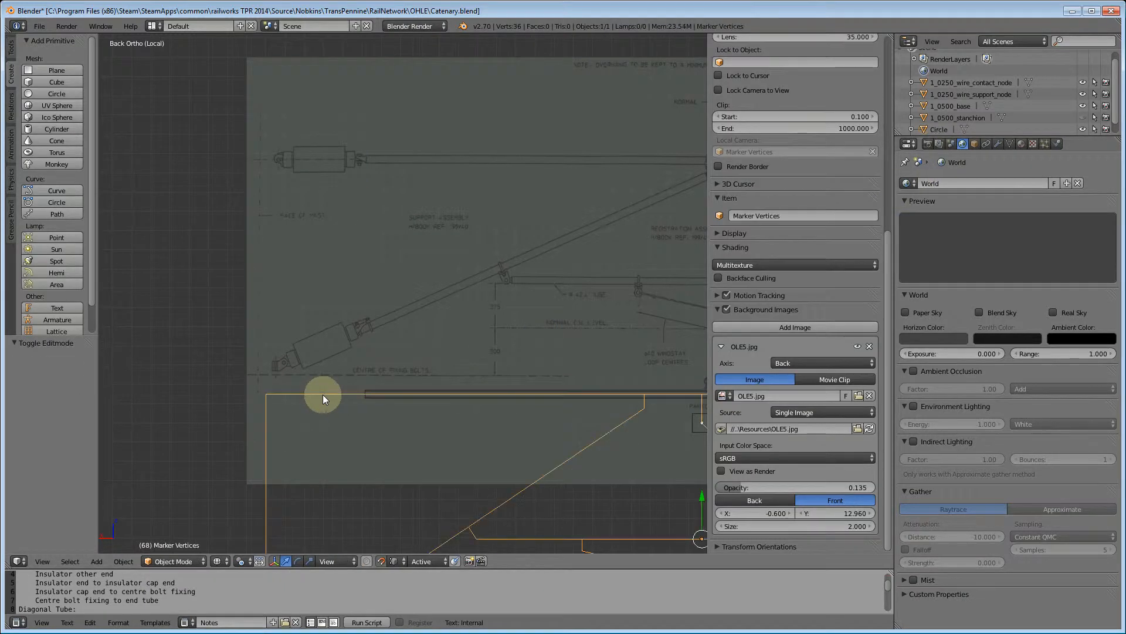
key(Tab)
scroll(395, 411, up, 1)
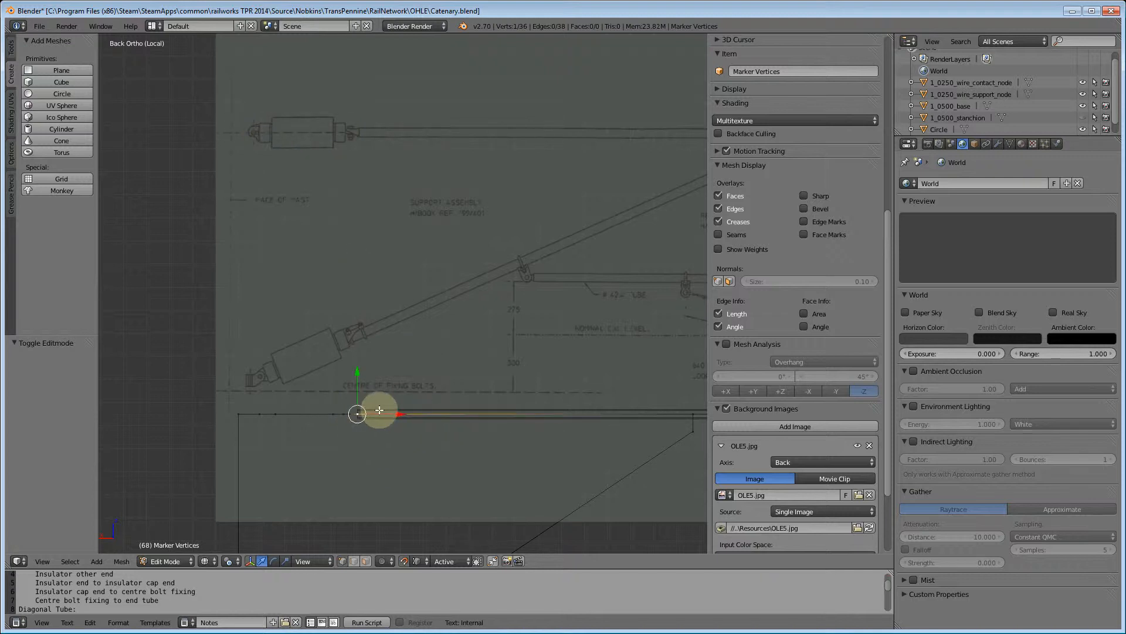
Step: Leave the Marker Vertices mesh and open the upper horizontal tube's mesh for editing
key(Tab)
right_click(395, 412)
key(a)
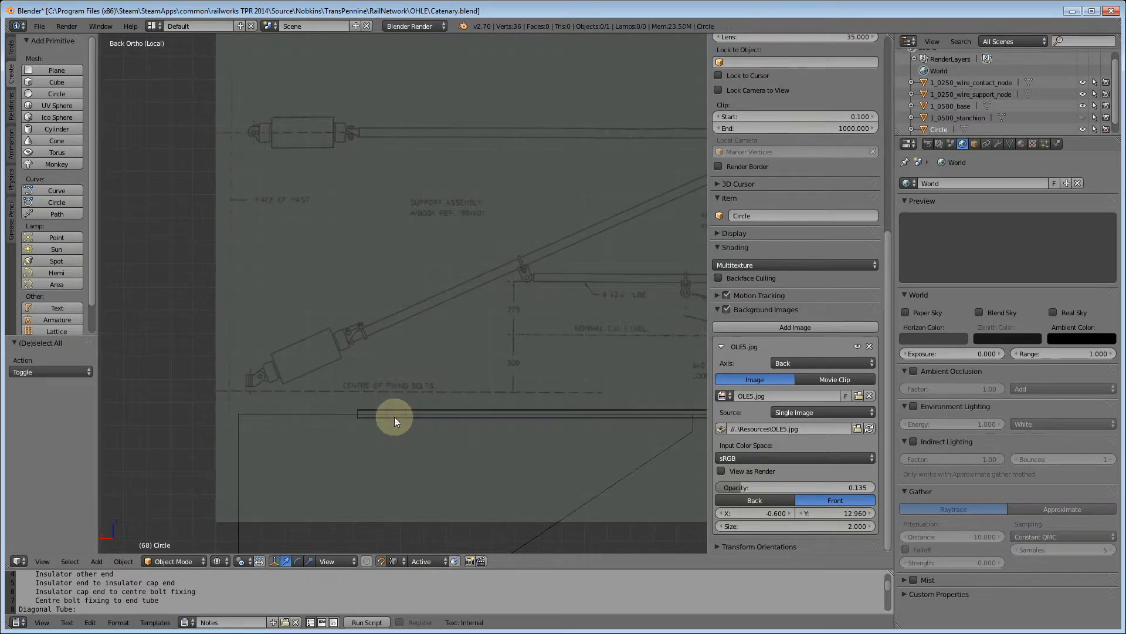
right_click(393, 414)
right_click(394, 410)
key(Tab)
key(a)
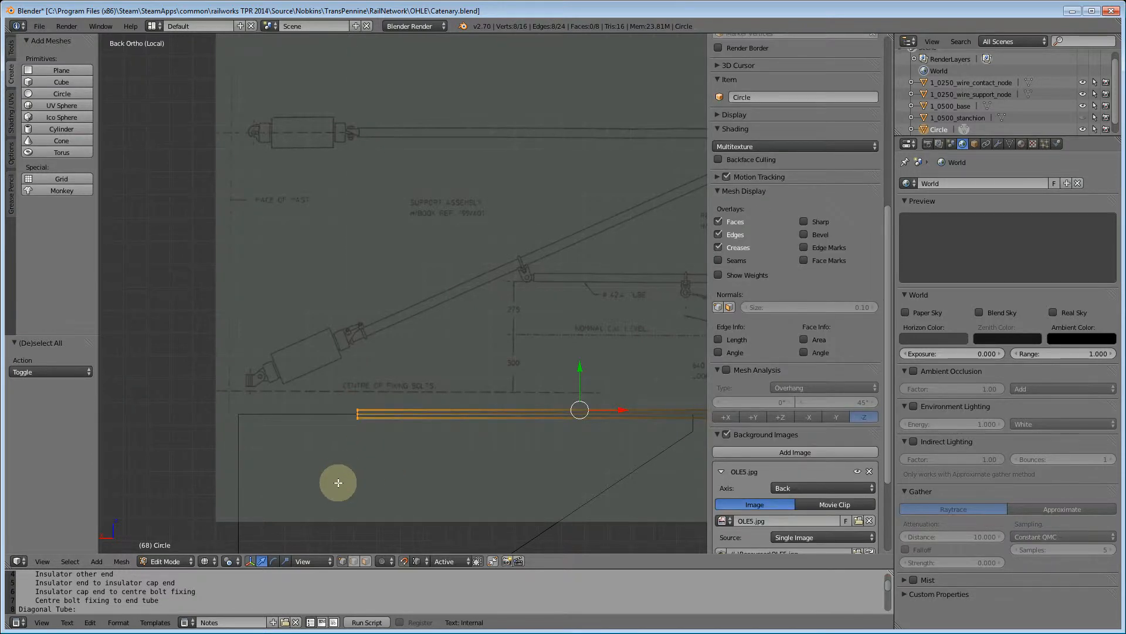
Step: Fill the tube's extruded end loop with a face, working in right orthographic view
scroll(338, 482, up, 2)
key(KP_3)
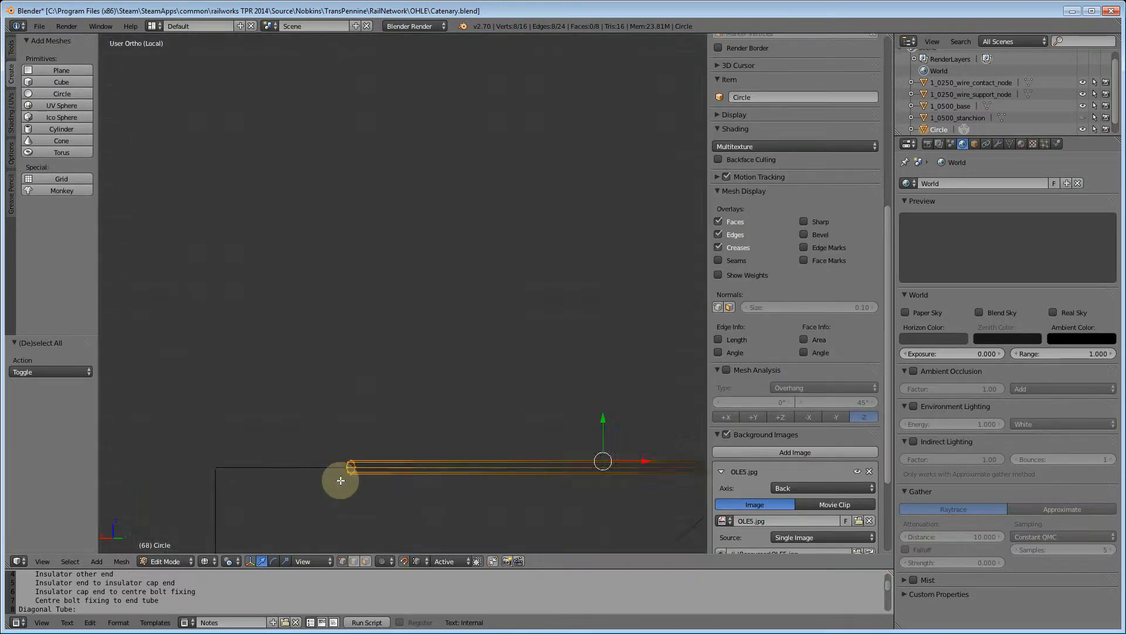
middle_drag(446, 433, 428, 467)
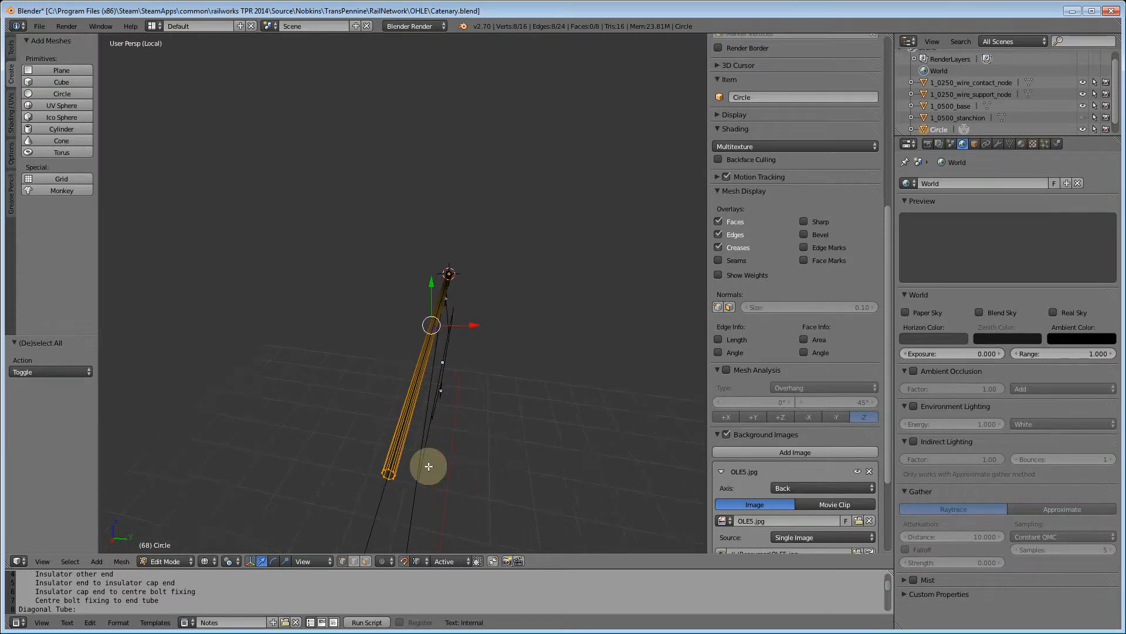
key(KP_3)
key(KP_Decimal)
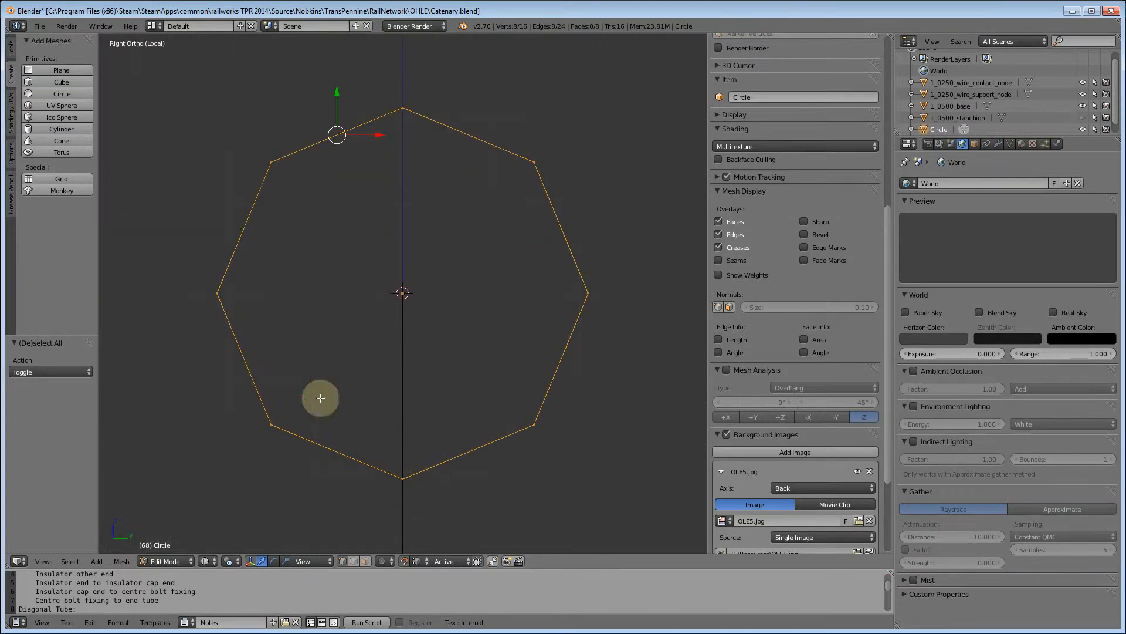
key(f)
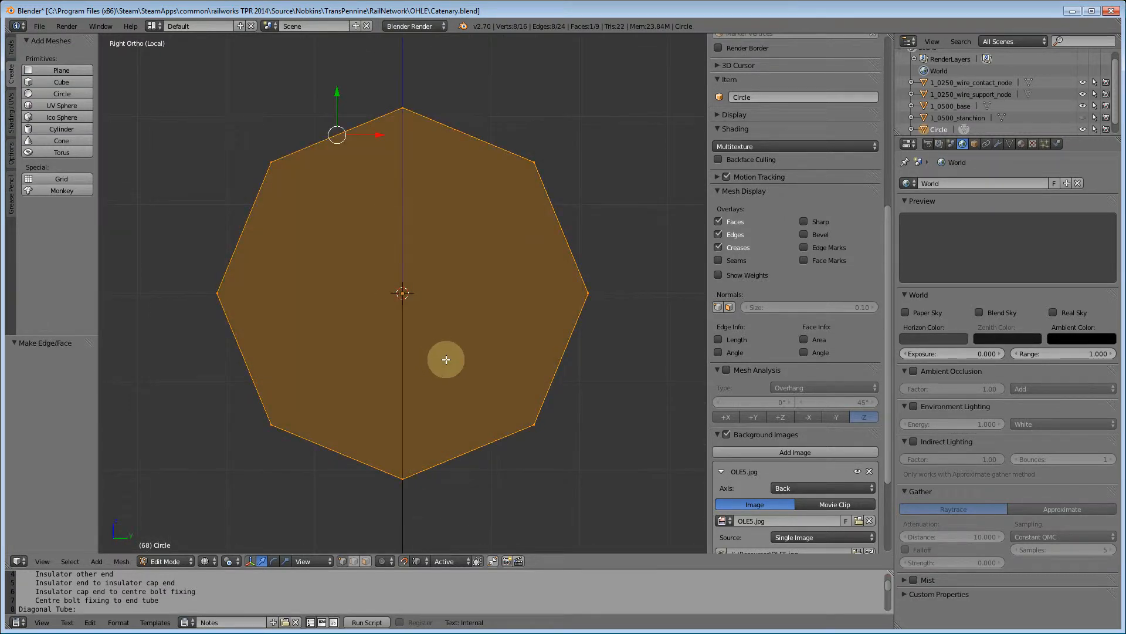
Step: Inset the tube's end face with a thickness of 0.003
key(i)
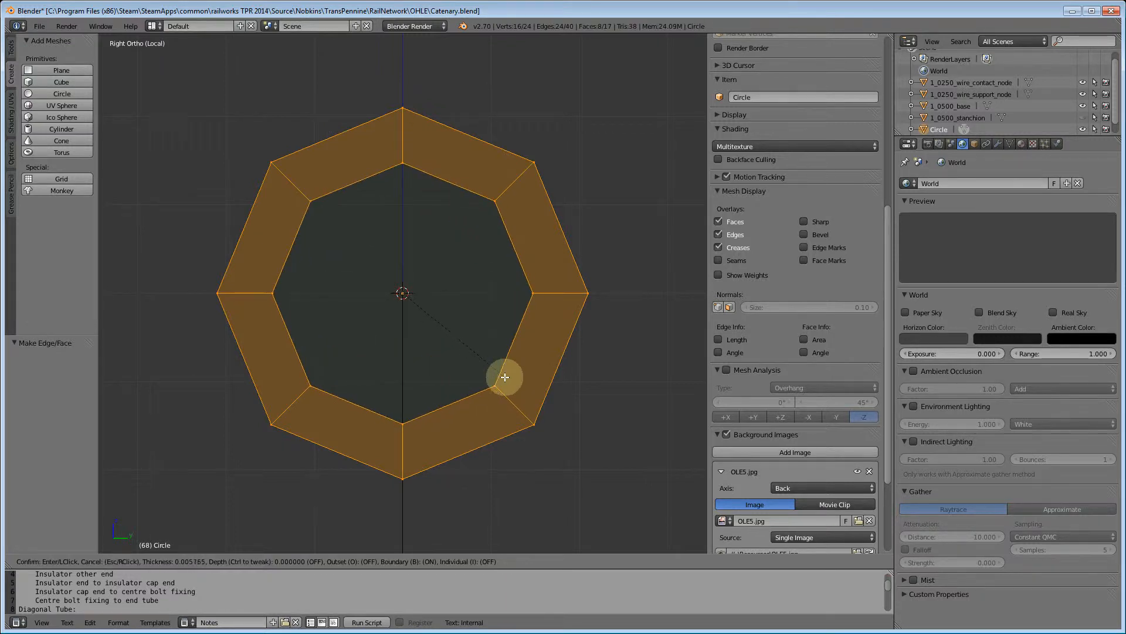
text(0.003)
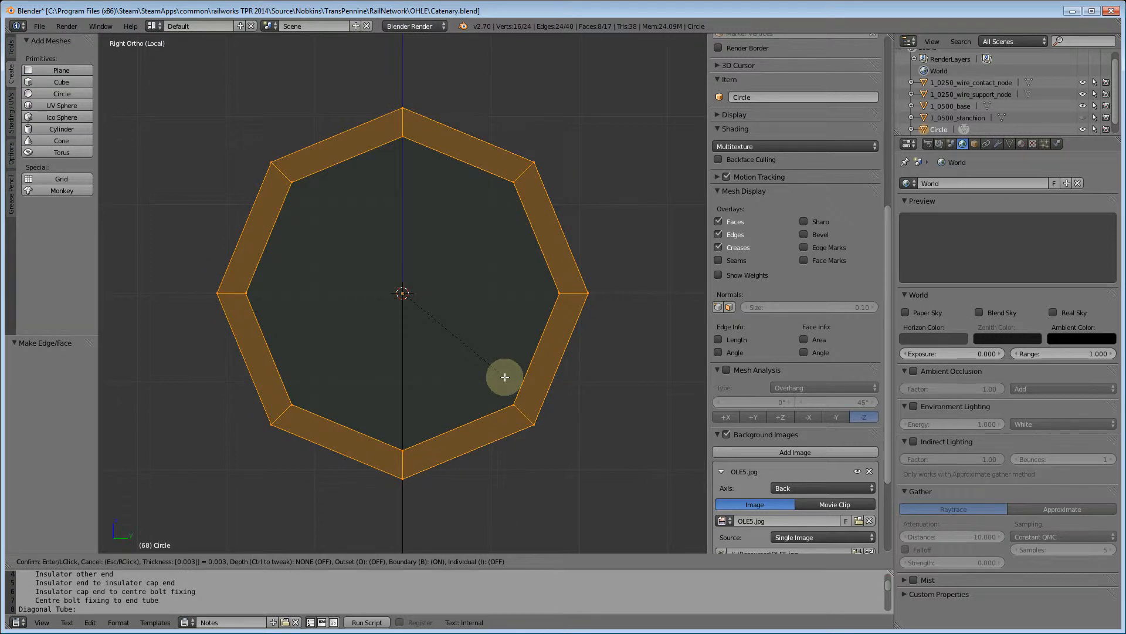
key(Return)
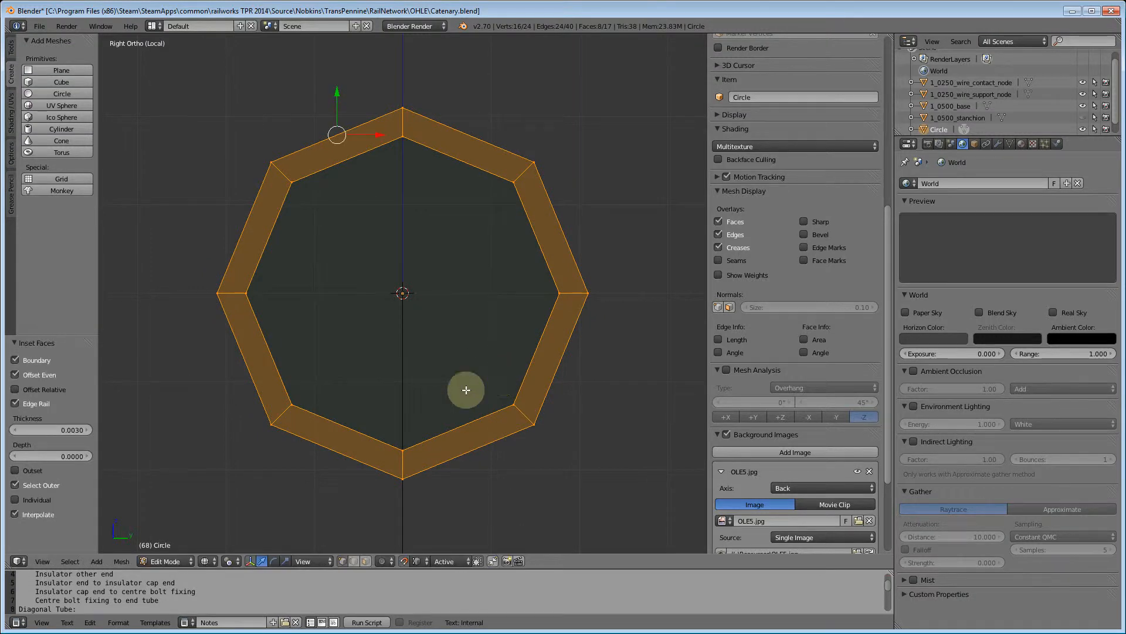
Step: Switch to solid shading and delete only the inner face of the tube's inset end, keeping its edges
scroll(465, 390, down, 3)
middle_drag(513, 394, 482, 420)
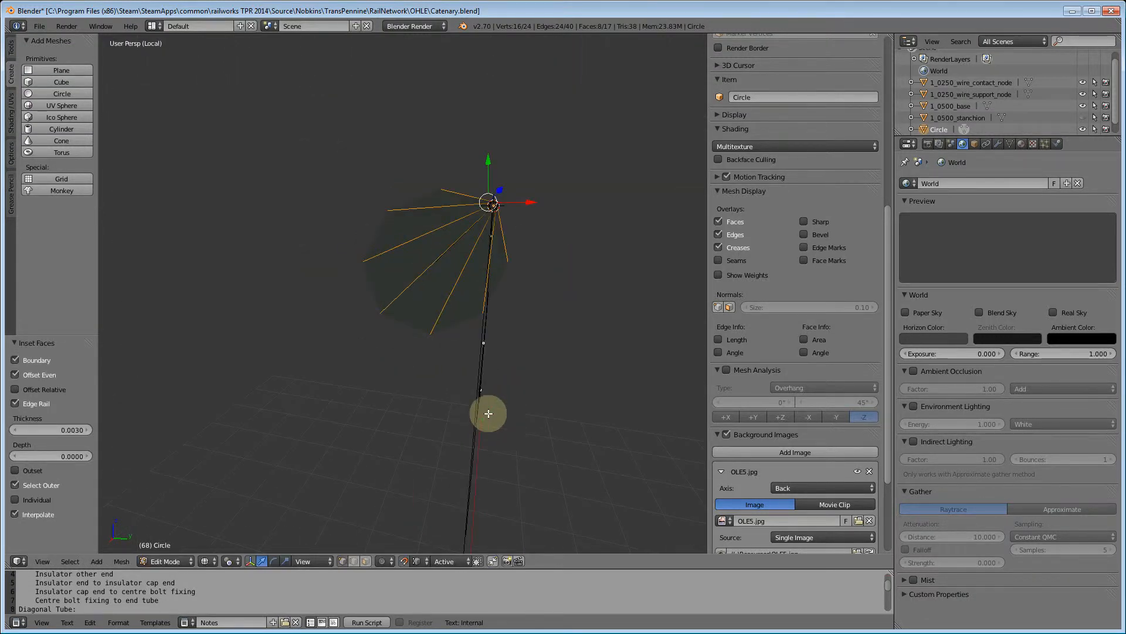
key(KP_5)
middle_drag(460, 383, 526, 320)
scroll(526, 319, down, 3)
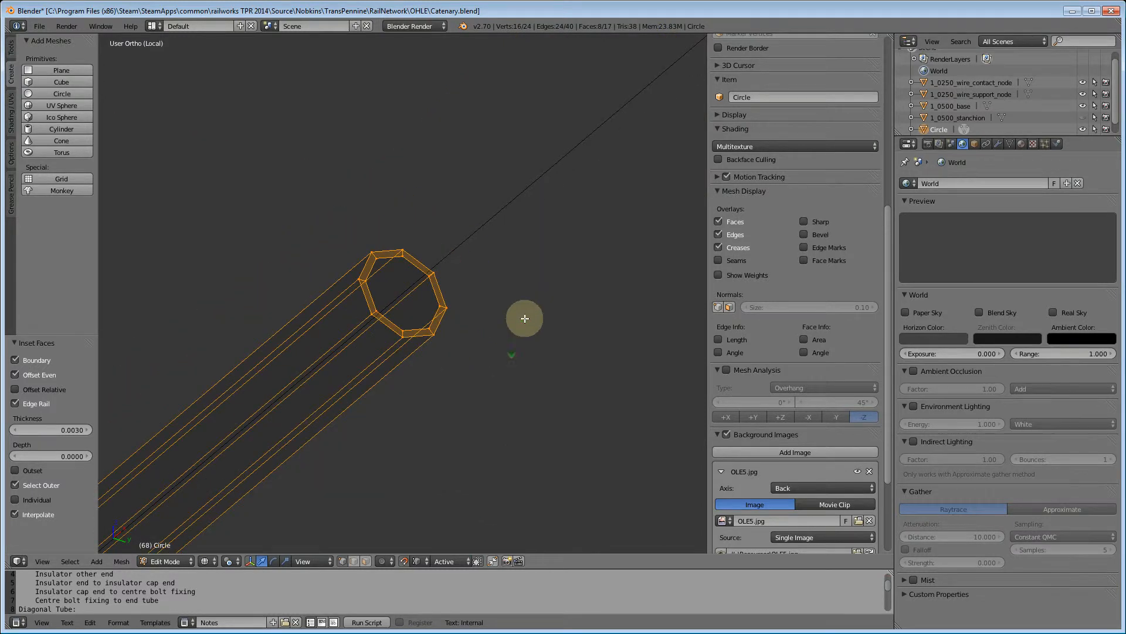
click(229, 561)
click(230, 524)
mouse_move(294, 470)
middle_down()
mouse_move(368, 382)
mouse_move(385, 382)
middle_up()
click(366, 560)
right_click(395, 322)
key(x)
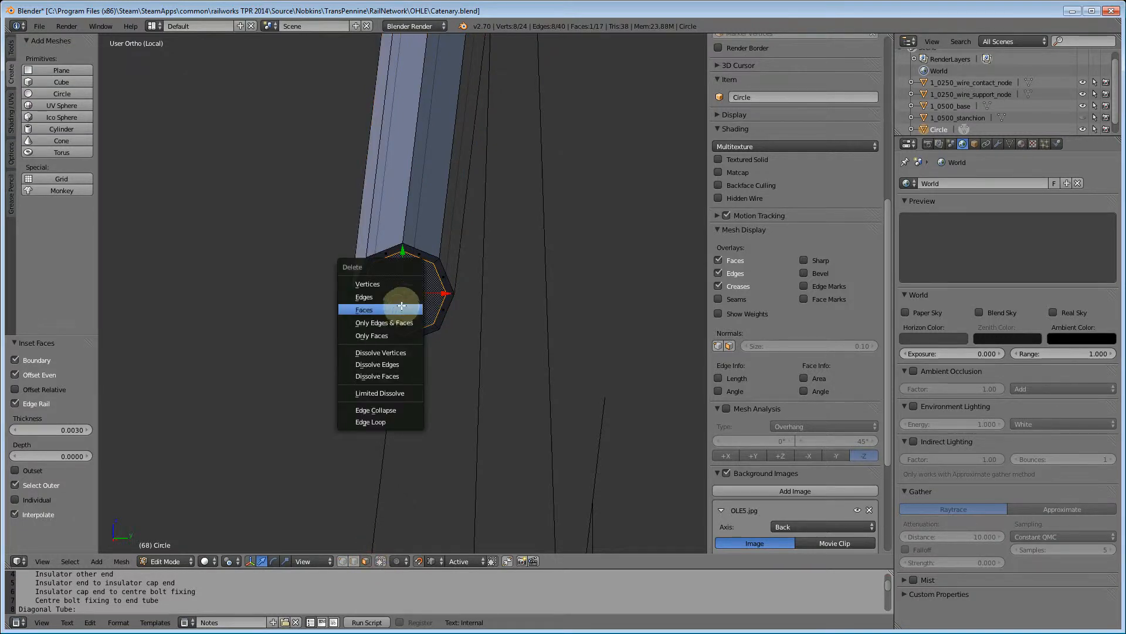
click(372, 336)
middle_drag(417, 369, 444, 359)
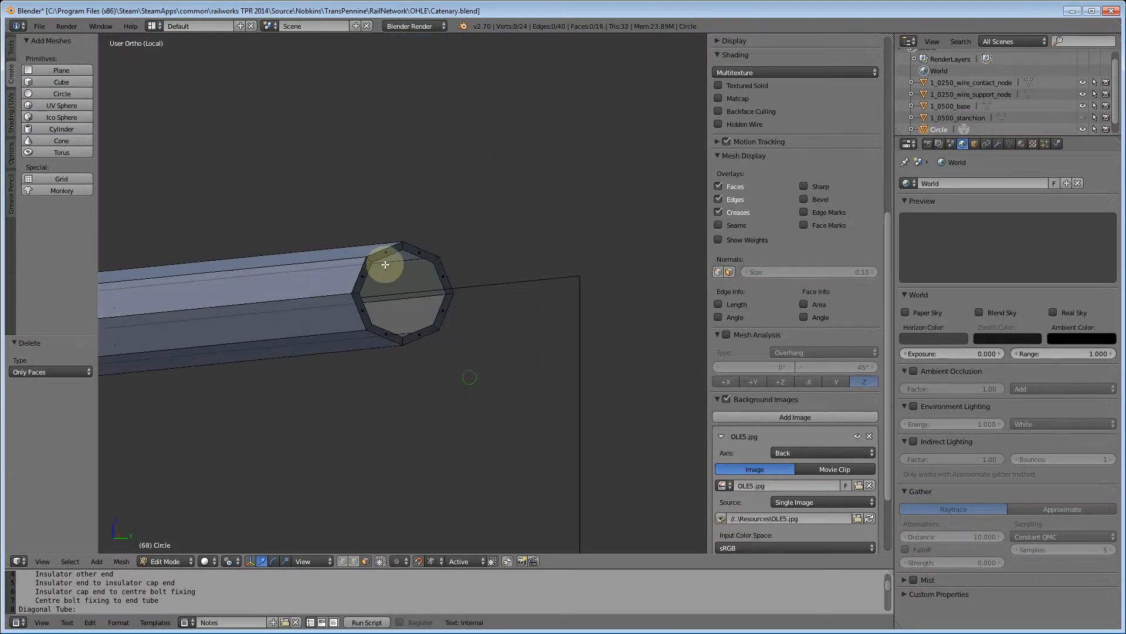
key(l)
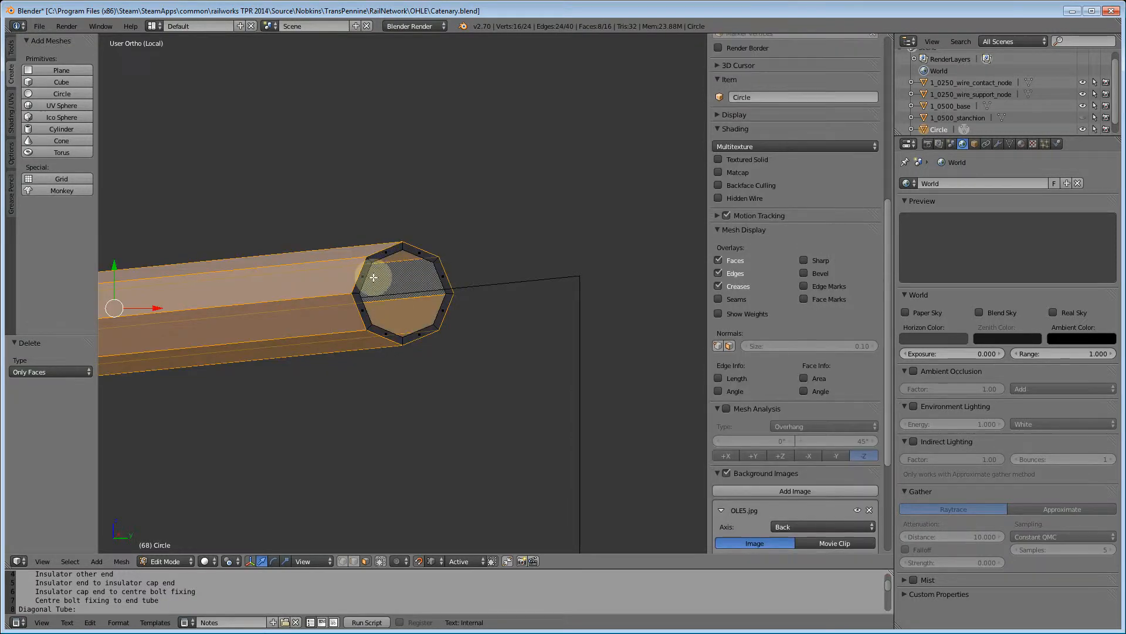
middle_drag(436, 346, 377, 269)
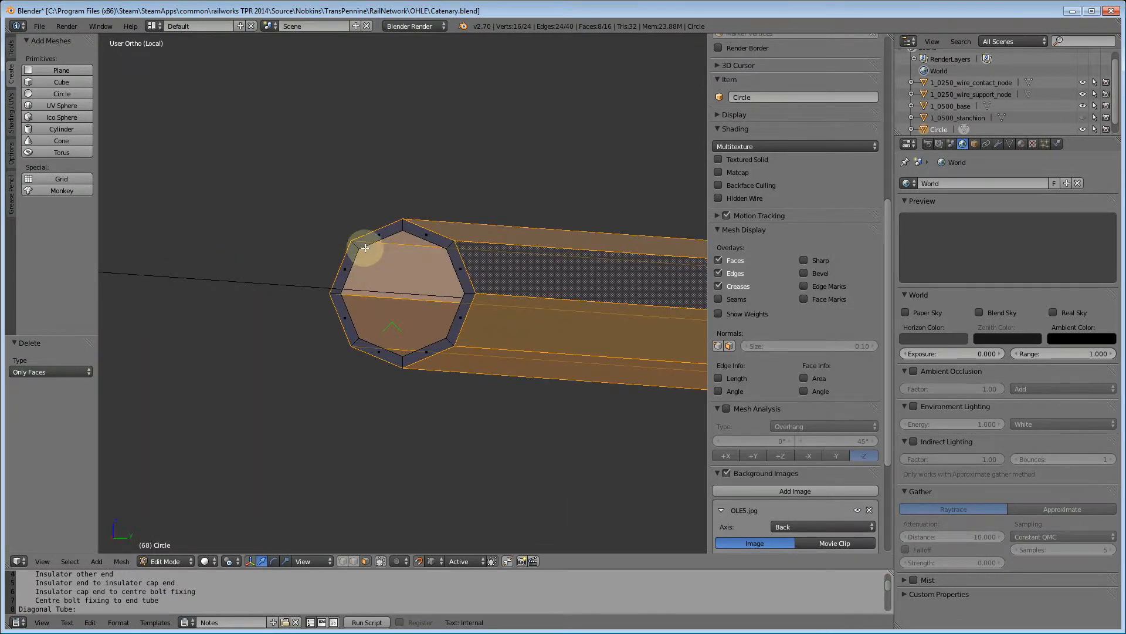
key(a)
Step: Select the inner edge loop at the tube's end and extrude it 0.035 outward along the global X axis in back view
click(354, 560)
alt+right_click(358, 251)
middle_drag(408, 384, 461, 390)
key(KP_1)
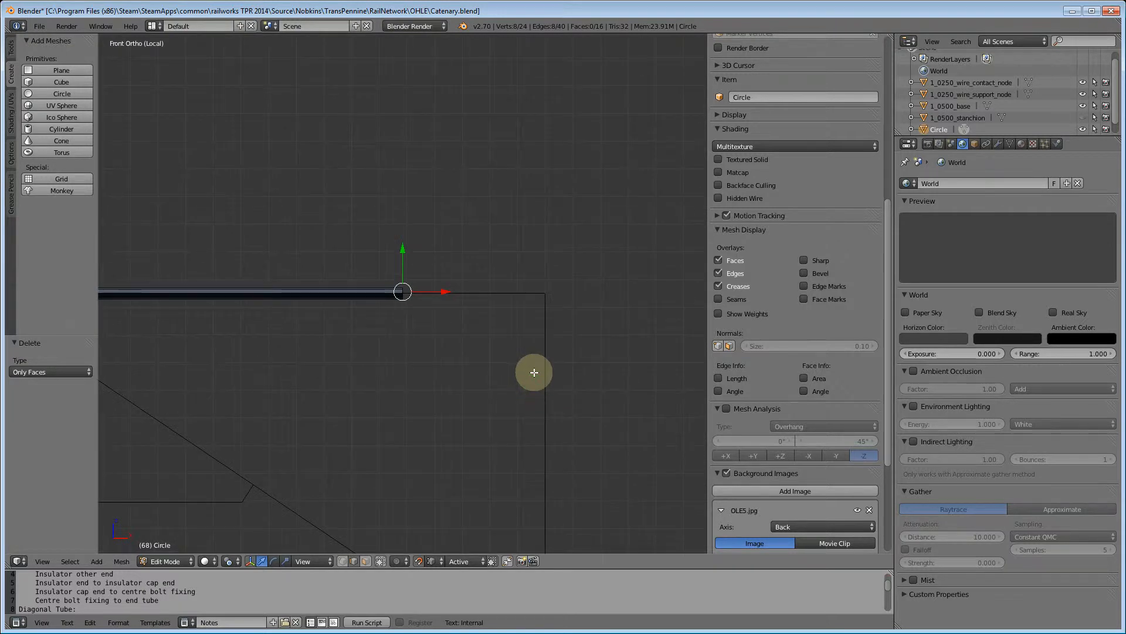
key(ctrl+KP_1)
scroll(440, 323, down, 4)
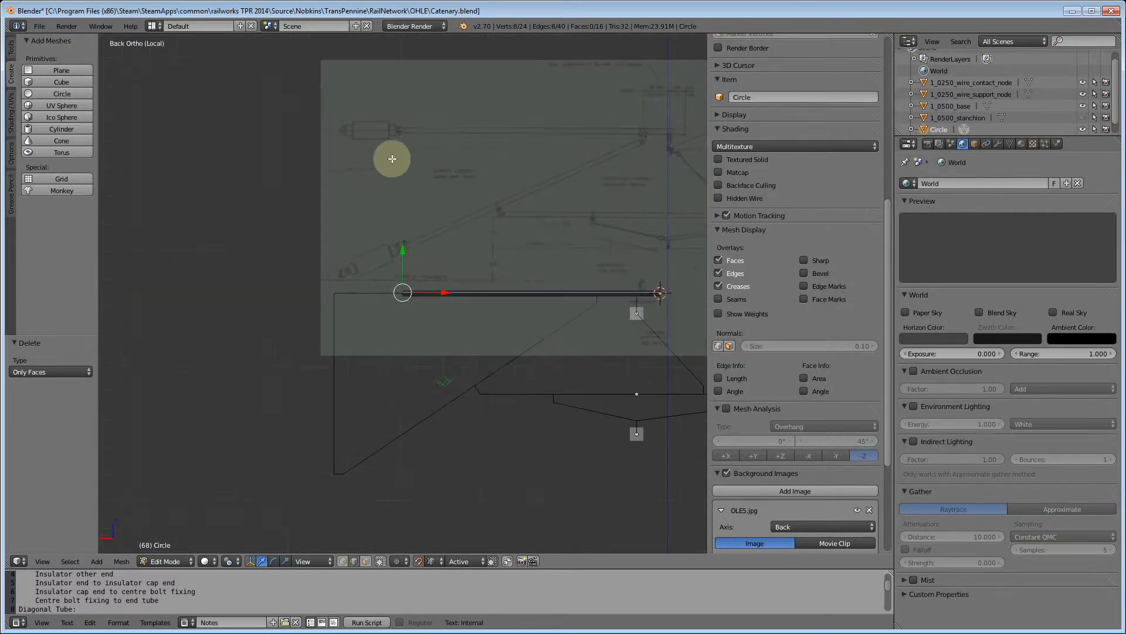
scroll(401, 139, up, 2)
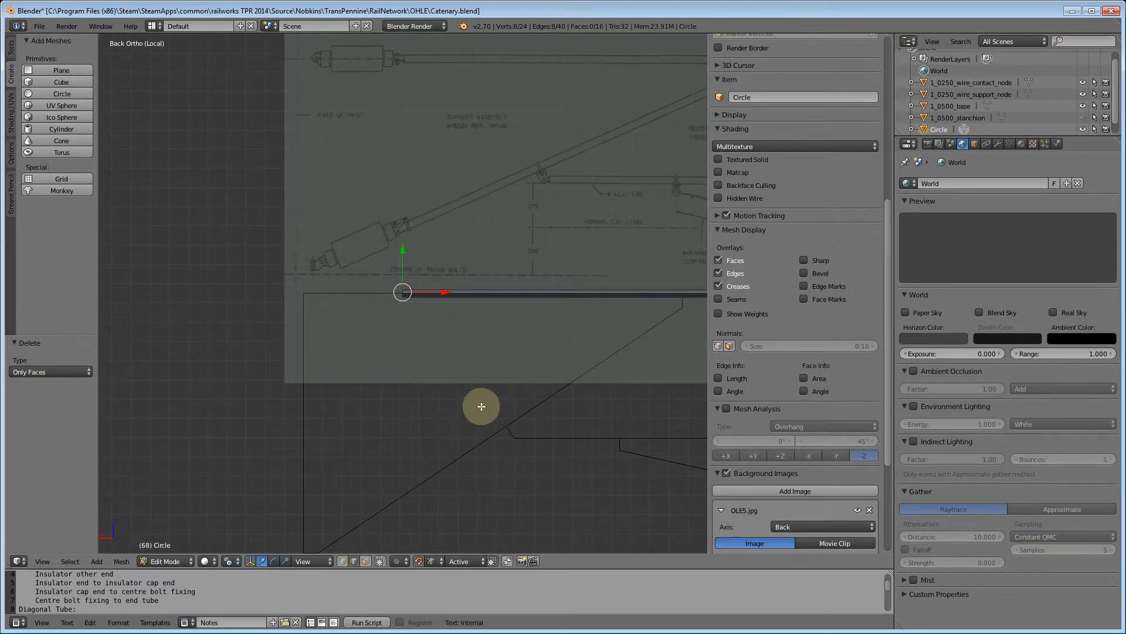
scroll(442, 334, up, 4)
key(e)
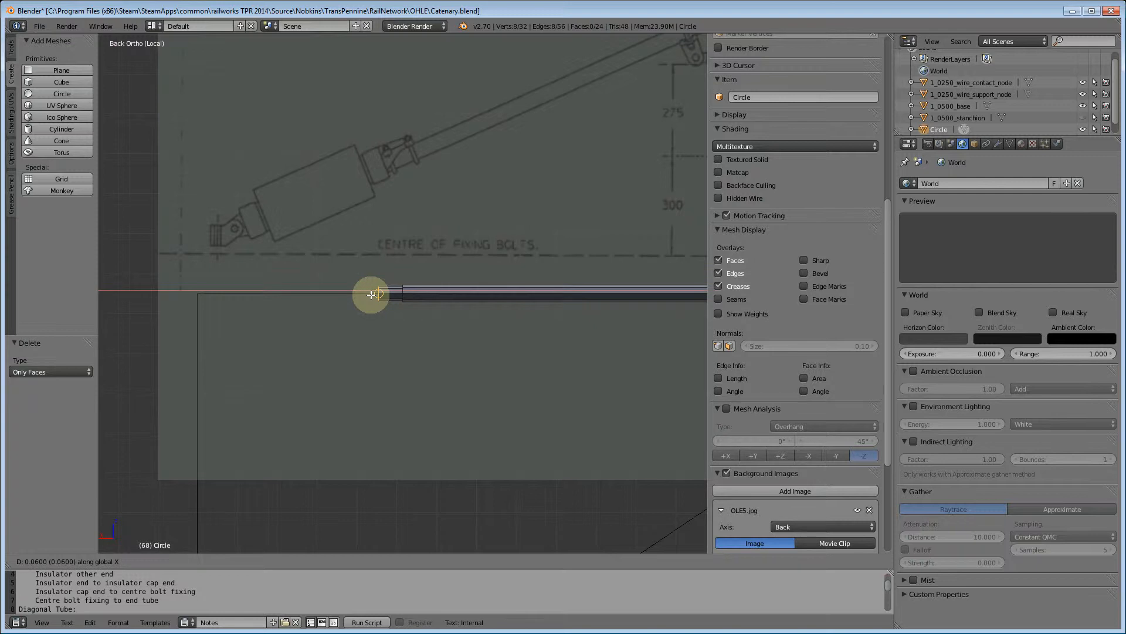
click(371, 294)
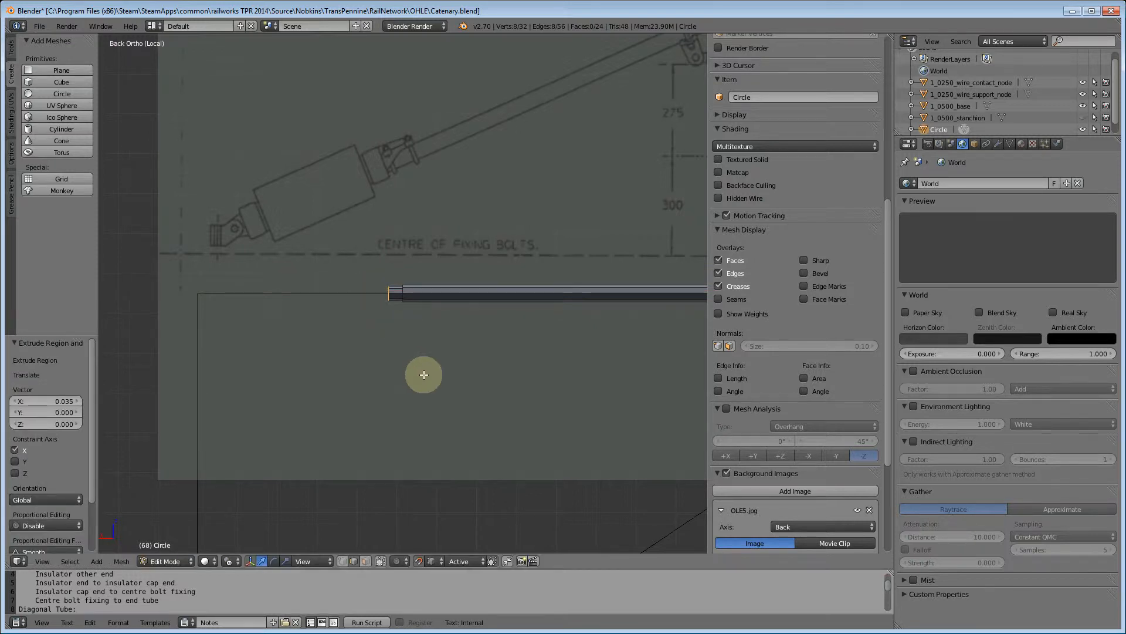
Step: Move the newly extruded end loop a further 0.025 outward along the global X axis
key(e)
key(x)
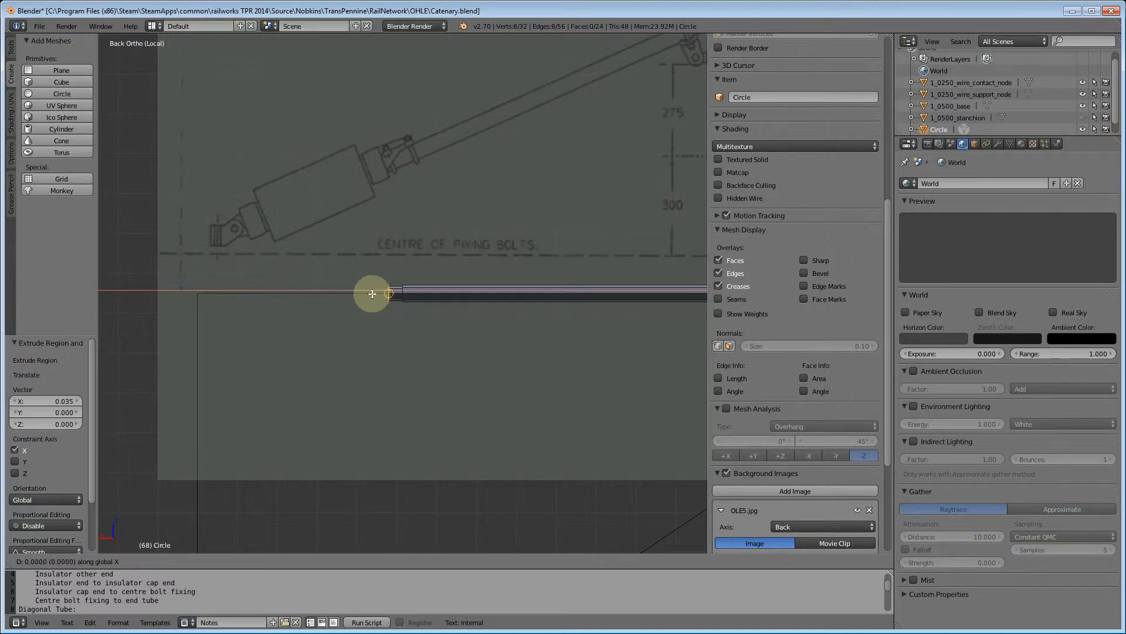
click(372, 294)
Step: Join the top vertex of the extruded end loop to the bottom vertex at the tube's inner rim with a diagonal edge
scroll(477, 432, down, 4)
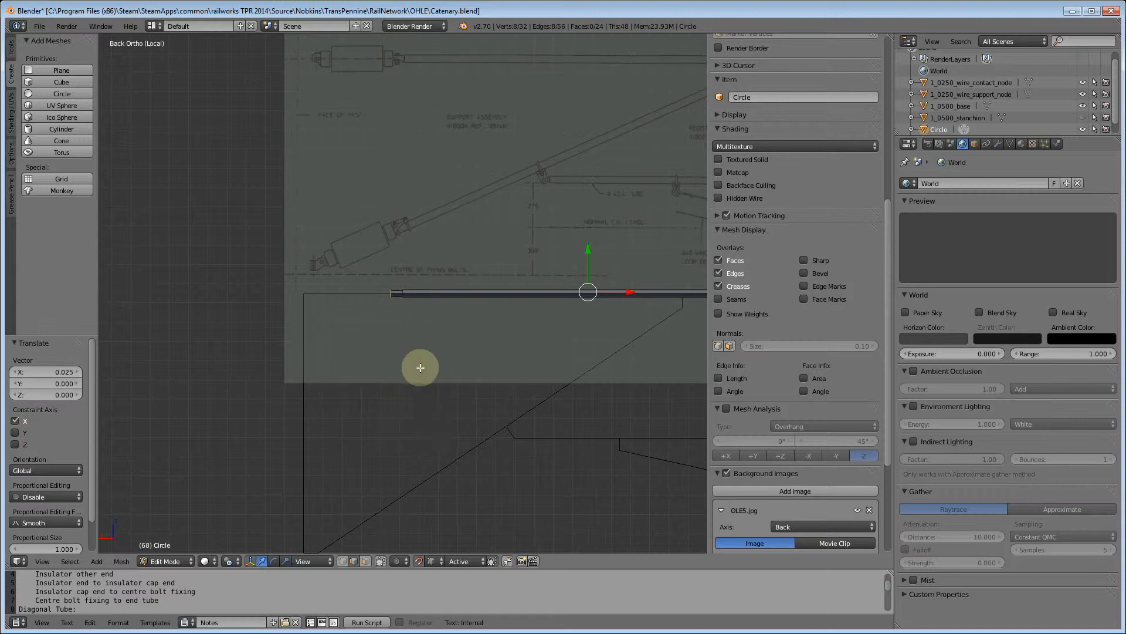
scroll(417, 365, up, 8)
middle_drag(406, 358, 477, 466)
middle_drag(361, 509, 339, 240)
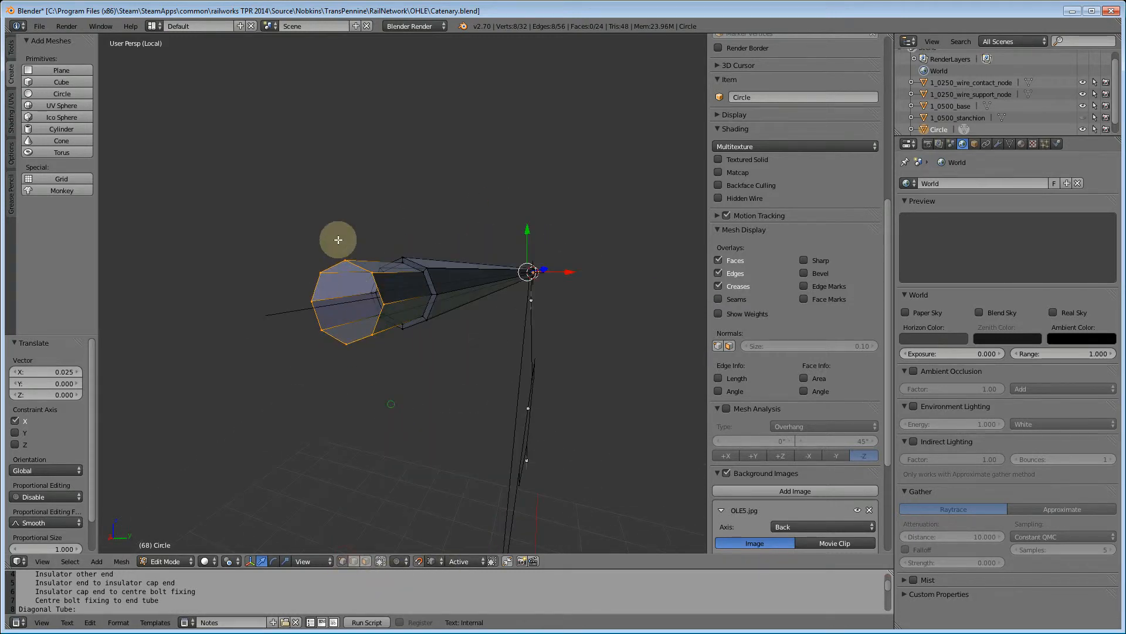
right_click(346, 257)
middle_drag(454, 455, 403, 453)
shift+right_click(397, 318)
key(f)
Step: In right orthographic view, extrude the diagonal edge 0.054 along global Y and 0.051 in the opposite direction to form a slanted plane
key(KP_3)
middle_drag(405, 411, 420, 410)
key(KP_3)
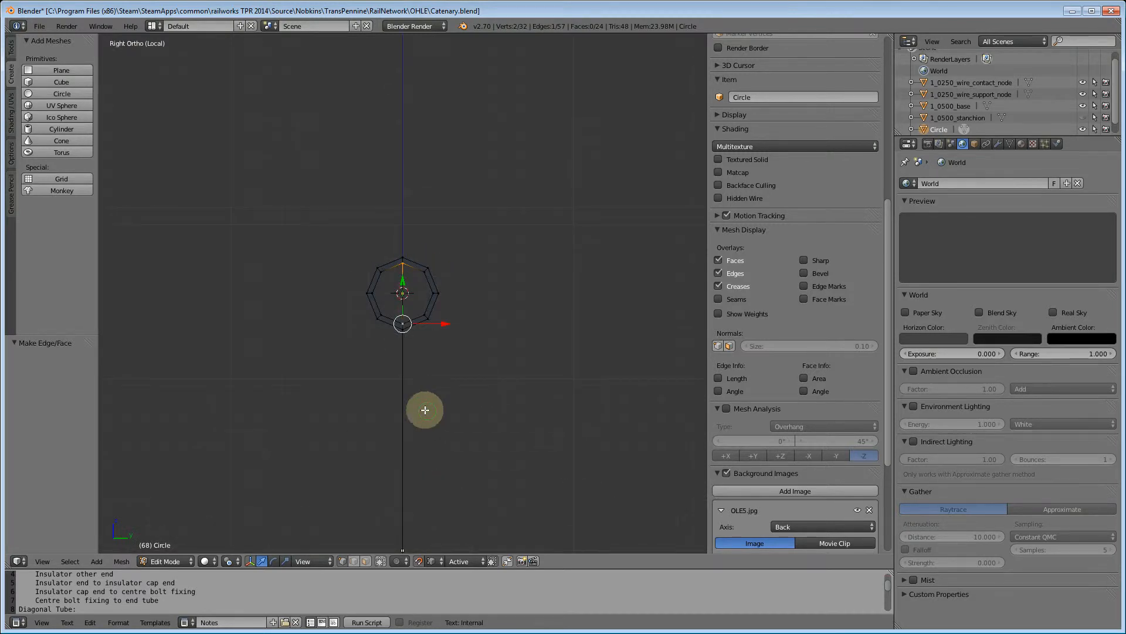
key(e)
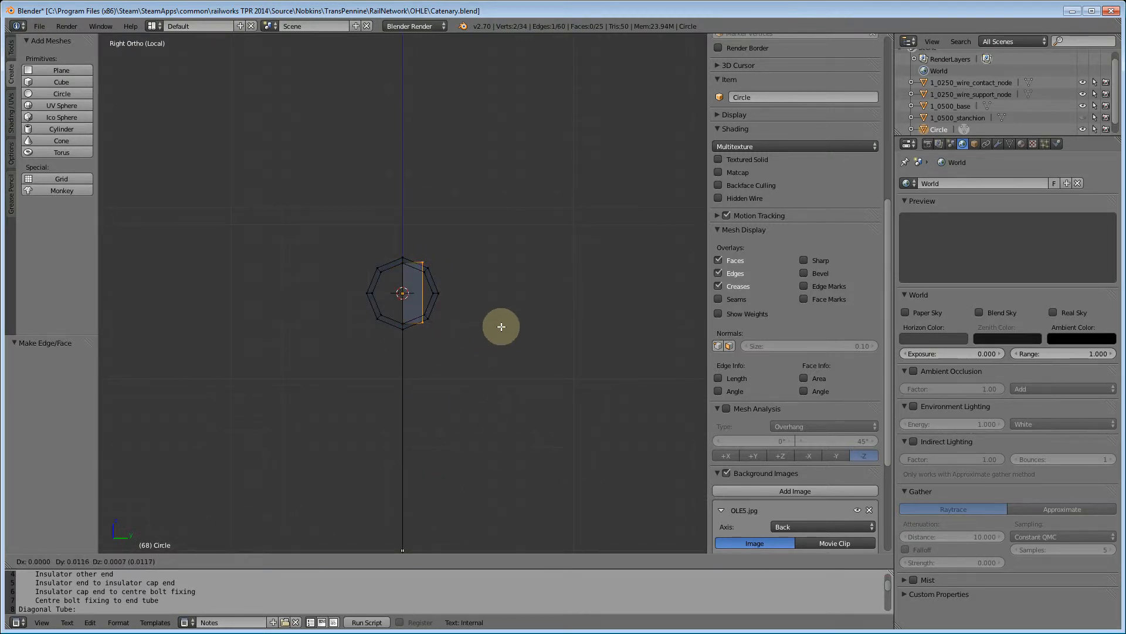
click(574, 322)
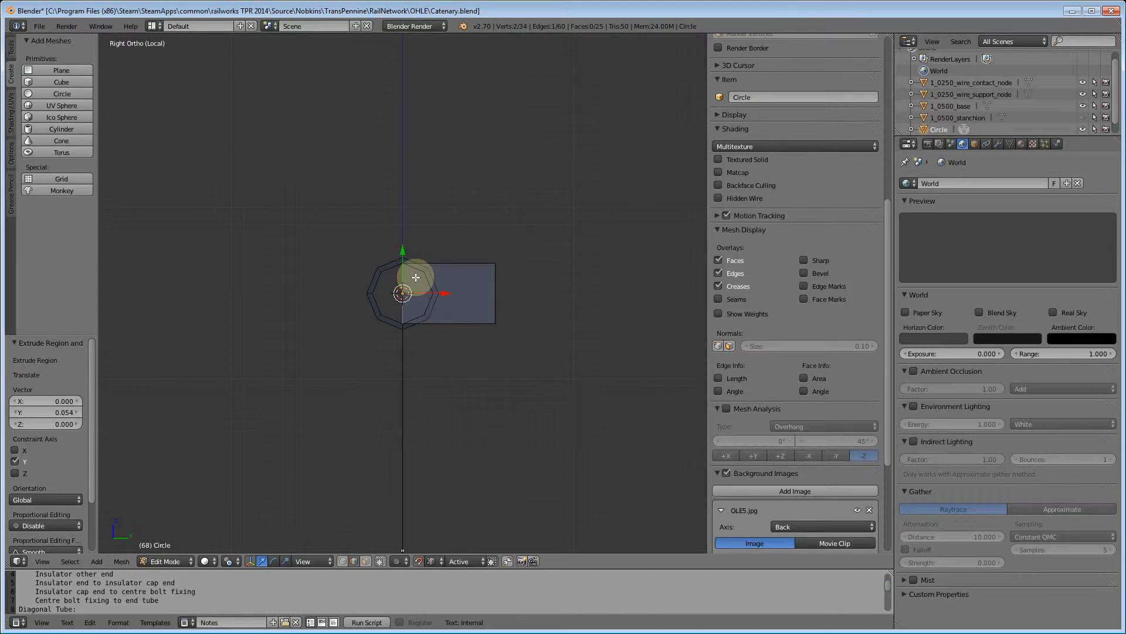
key(e)
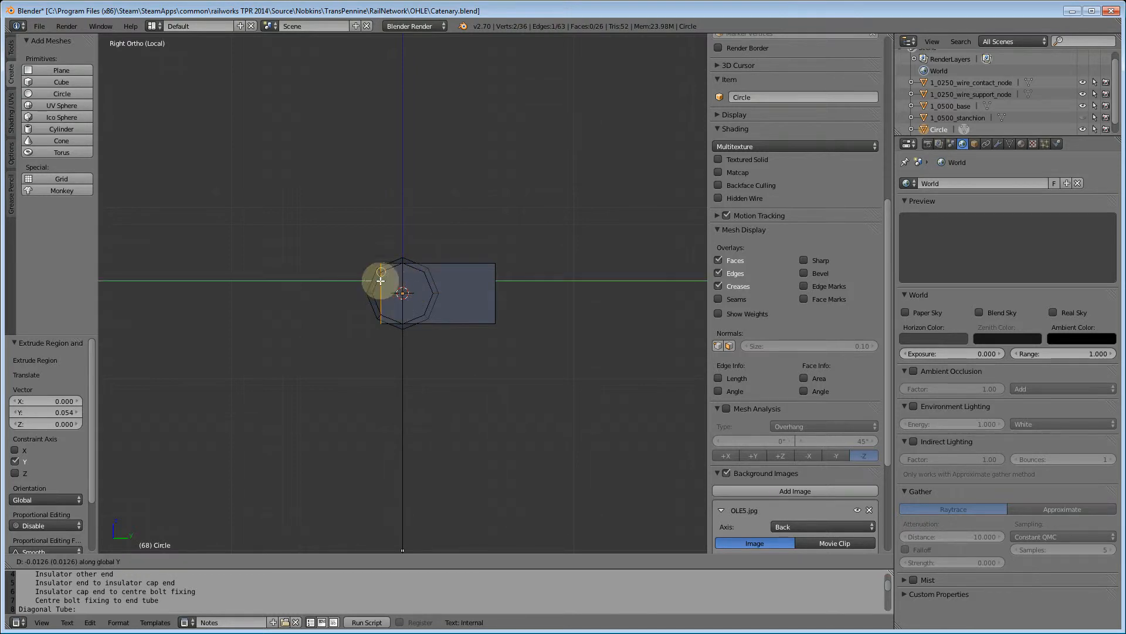
click(321, 282)
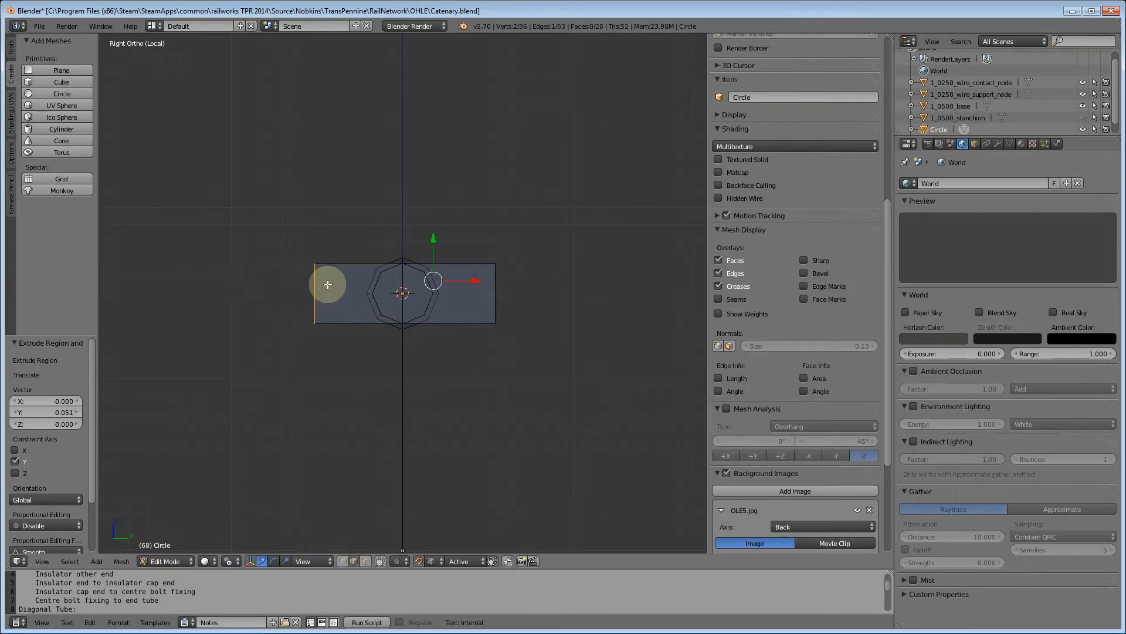
Step: Delete the central diagonal edge that divides the slanted plane
click(366, 561)
middle_drag(443, 387, 454, 405)
click(356, 560)
right_click(421, 284)
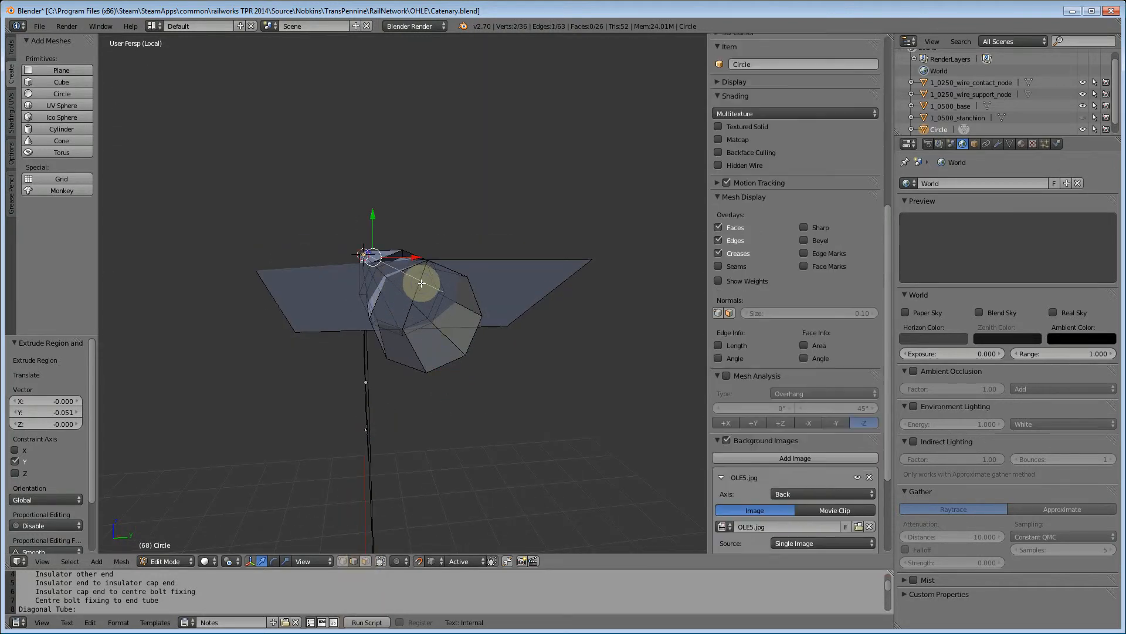
key(x)
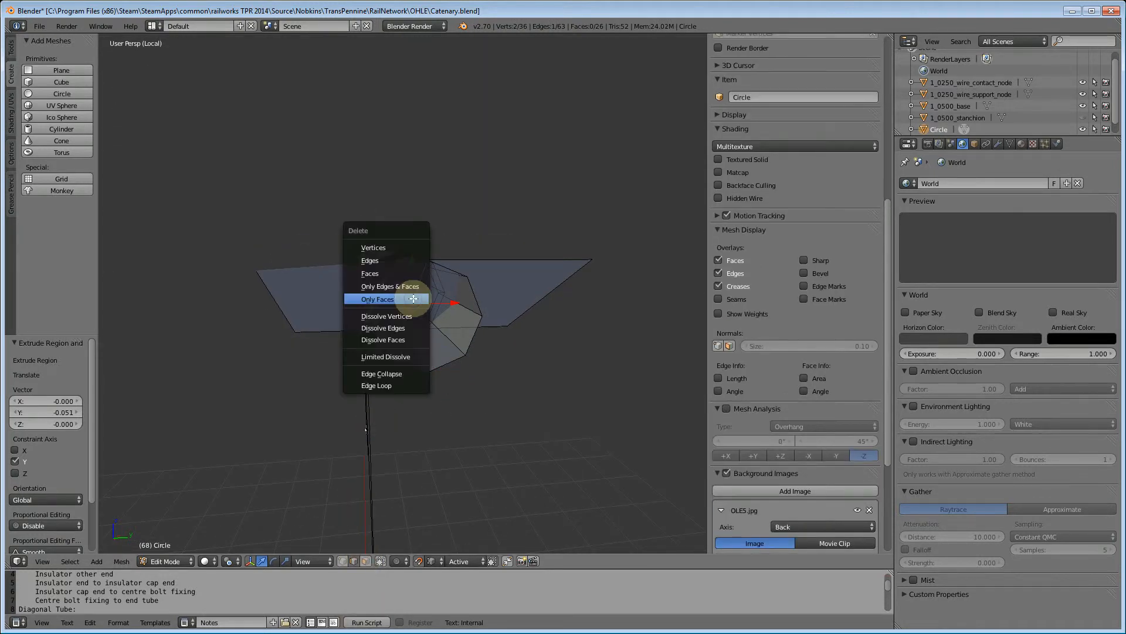
click(392, 258)
Step: Select the slanted plane's four corners and two middle vertices and fill them with a single face
middle_drag(402, 382, 411, 586)
click(344, 565)
right_click(259, 175)
shift+right_click(289, 326)
shift+right_click(513, 330)
shift+right_click(565, 181)
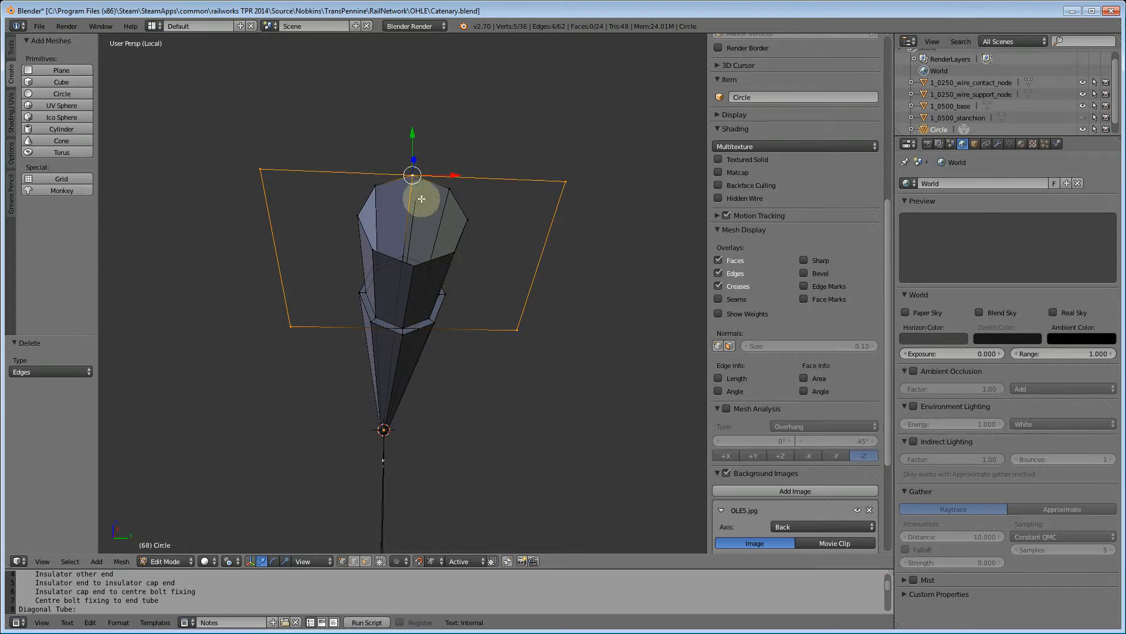
shift+right_click(405, 324)
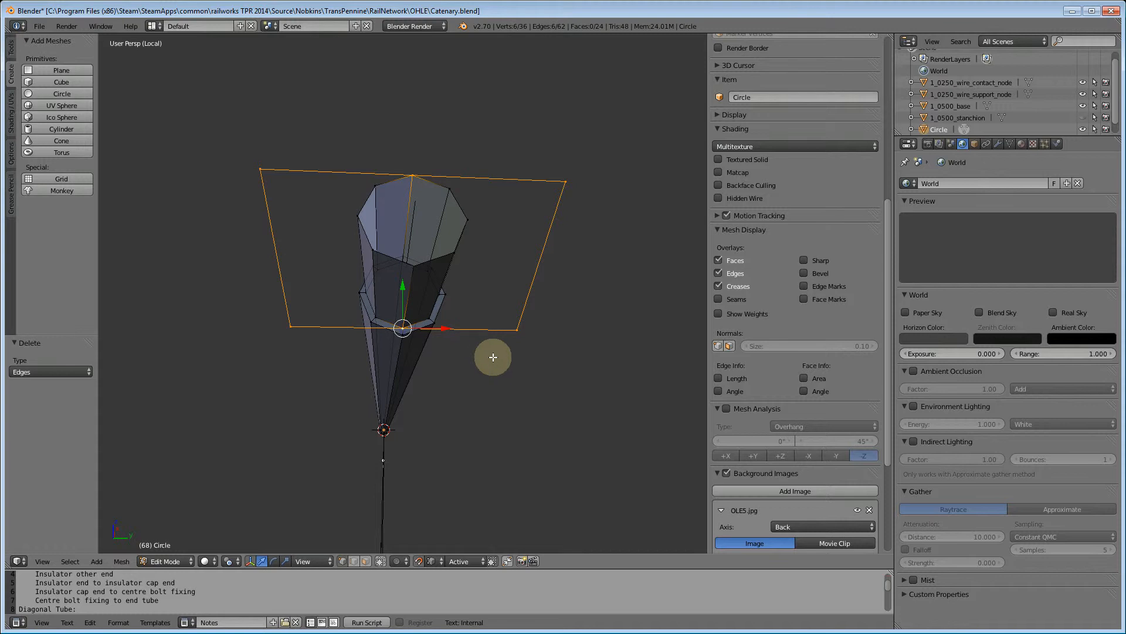
mouse_move(482, 409)
middle_down()
mouse_move(472, 439)
mouse_move(502, 467)
mouse_move(531, 471)
mouse_move(470, 452)
mouse_move(475, 409)
middle_up()
Step: Separate the selected slanted plane from the tube mesh into its own object
key(x)
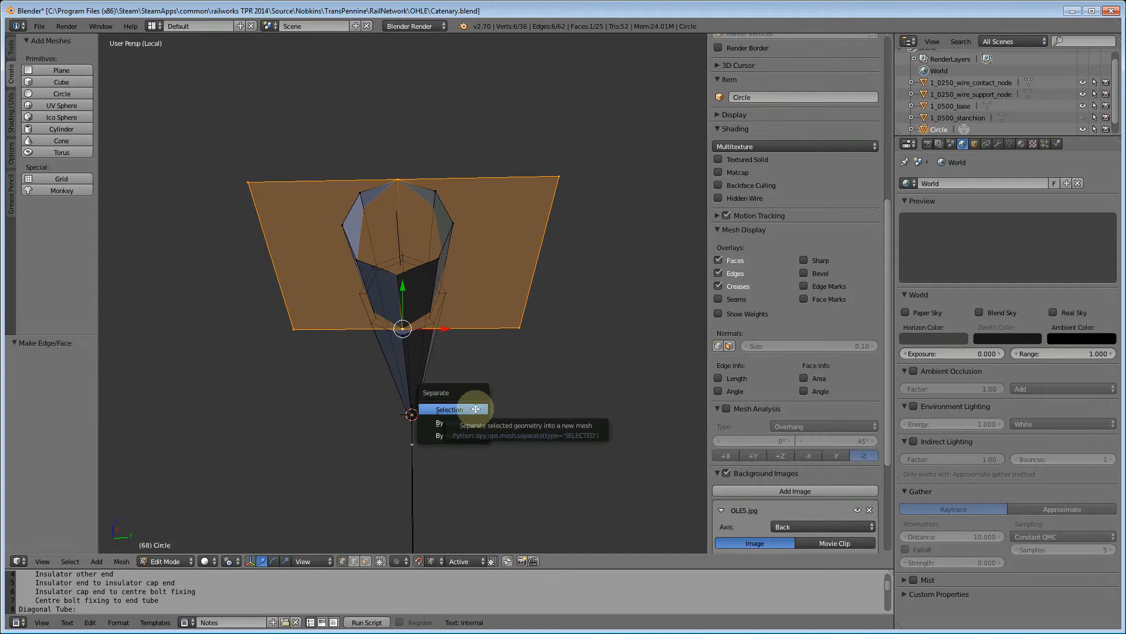
click(473, 406)
scroll(927, 112, down, 2)
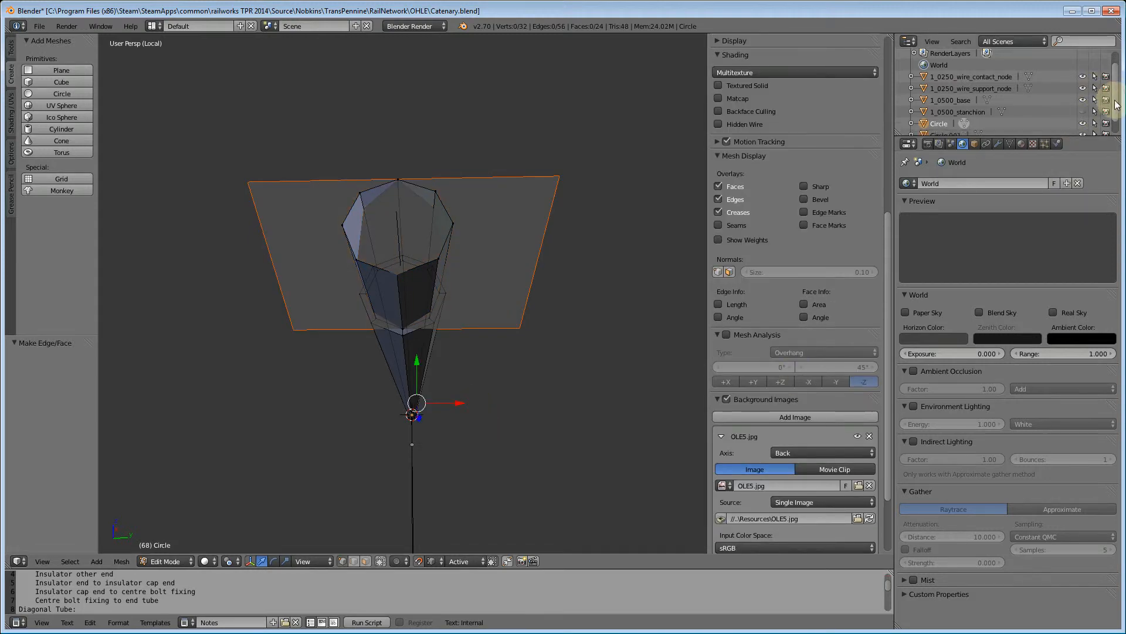
middle_drag(368, 335, 405, 350)
key(KP_1)
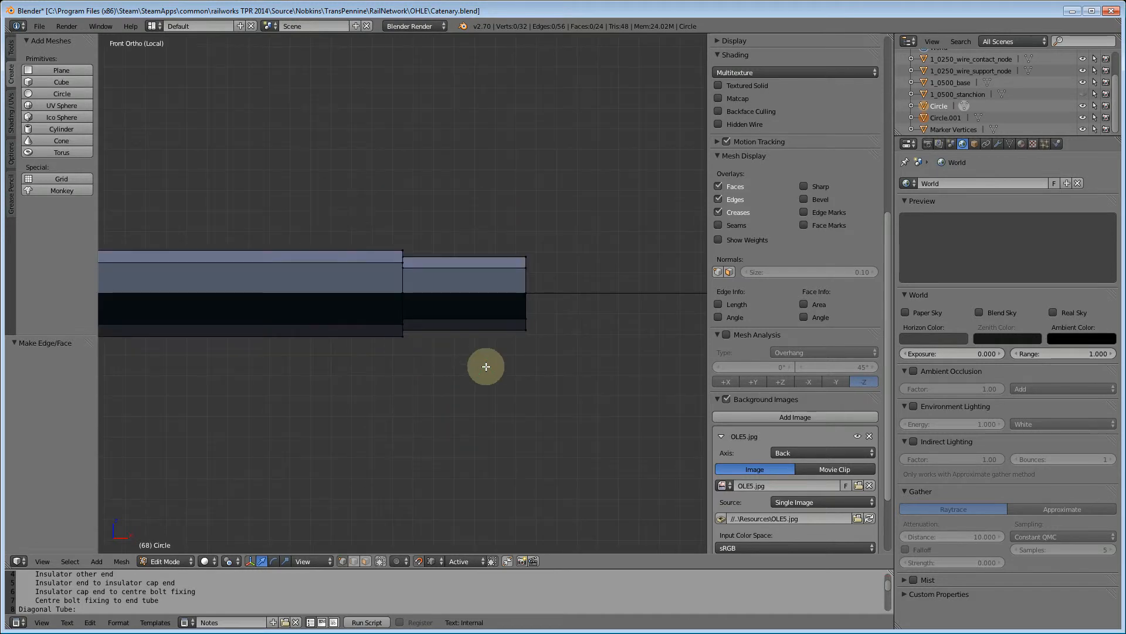
Step: Knife-project the slanted plane's outline onto the tube's narrow end in front view, with Cut through enabled
click(9, 47)
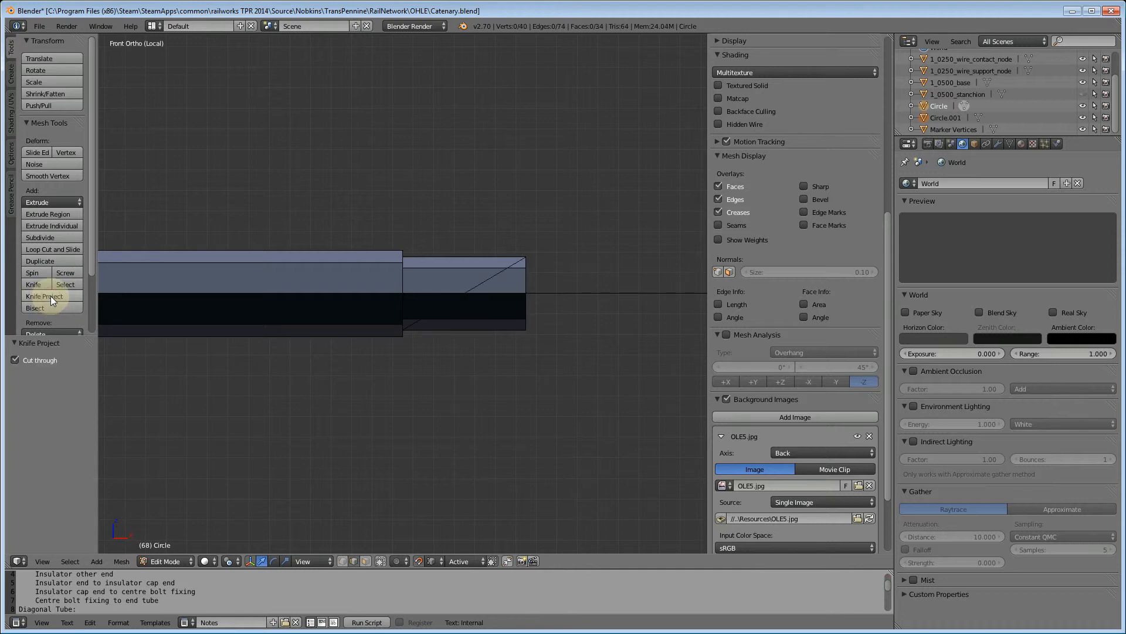
middle_drag(425, 398, 388, 447)
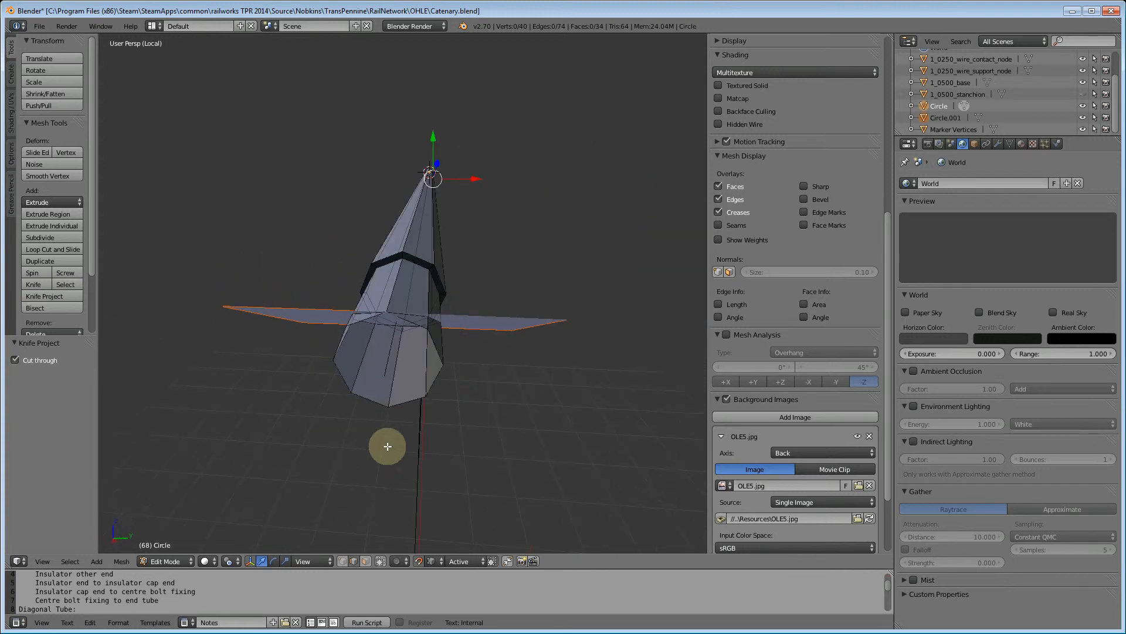
Step: Delete the separate slanted plane object Circle.001 used as the cutter
click(946, 116)
right_click(947, 118)
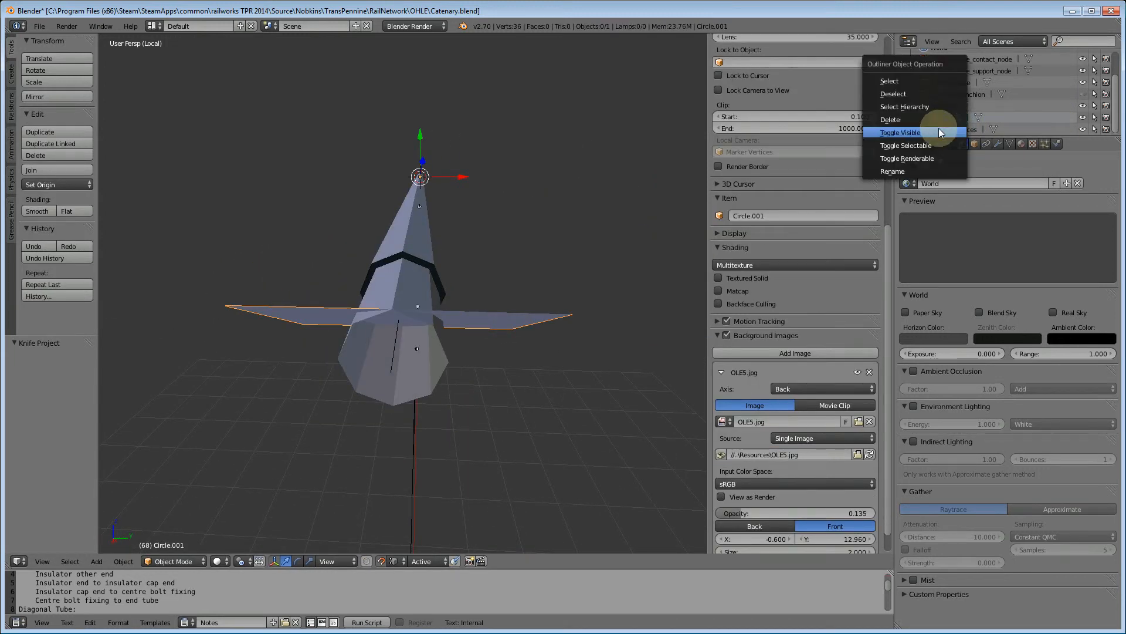
click(891, 119)
middle_drag(538, 415, 631, 368)
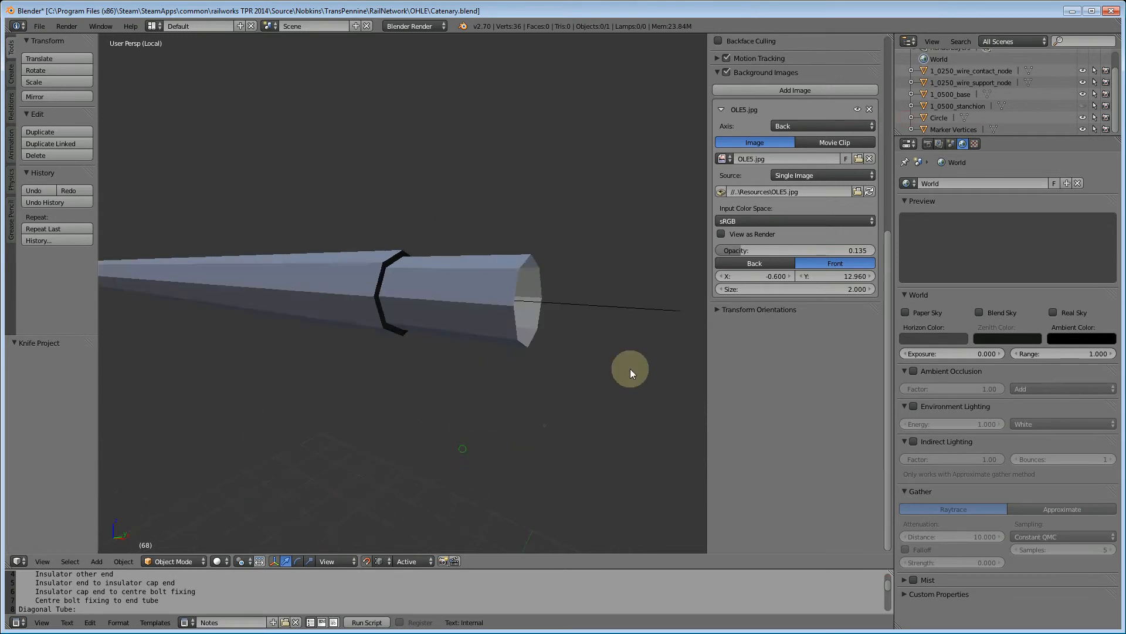
Step: In face selection mode, select all faces below the diagonal cut on the tube's narrow end and delete them
right_click(432, 291)
key(Tab)
middle_drag(431, 289, 320, 403)
click(364, 559)
middle_drag(313, 473, 292, 291)
right_click(294, 289)
shift+right_click(333, 331)
shift+right_click(339, 333)
middle_drag(320, 427, 344, 382)
shift+right_click(481, 427)
shift+right_click(508, 332)
shift+right_click(508, 333)
shift+right_click(505, 291)
shift+right_click(499, 315)
shift+right_click(475, 307)
shift+right_click(483, 311)
shift+right_click(304, 301)
shift+right_click(336, 328)
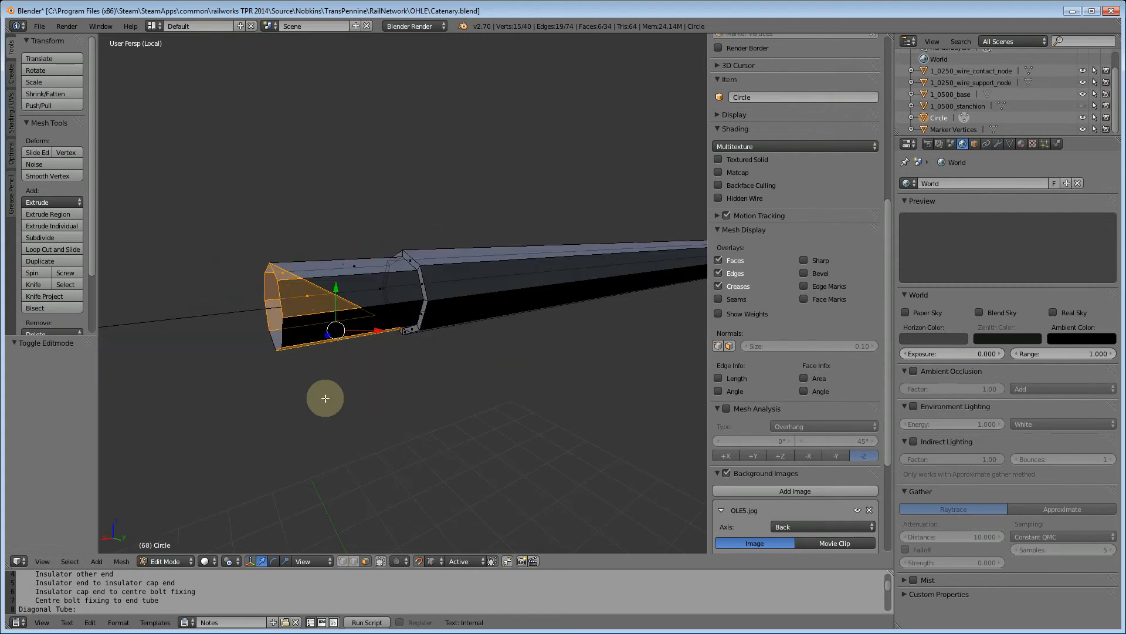
middle_drag(313, 370, 361, 369)
shift+right_click(322, 336)
shift+right_click(347, 345)
shift+right_click(391, 338)
key(x)
click(427, 392)
Step: Examine the trimmed tube end in back orthographic view against the OLE5.jpg drawing and marker lines
middle_drag(426, 392, 516, 430)
key(ctrl+KP_1)
key(KP_5)
scroll(374, 332, down, 9)
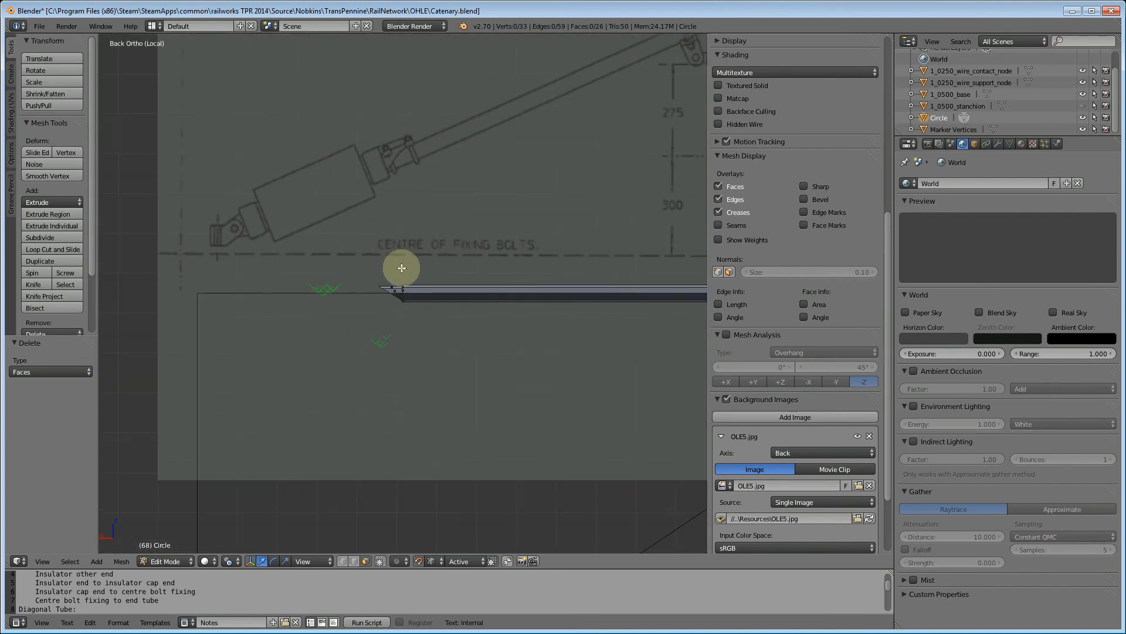
scroll(401, 267, down, 4)
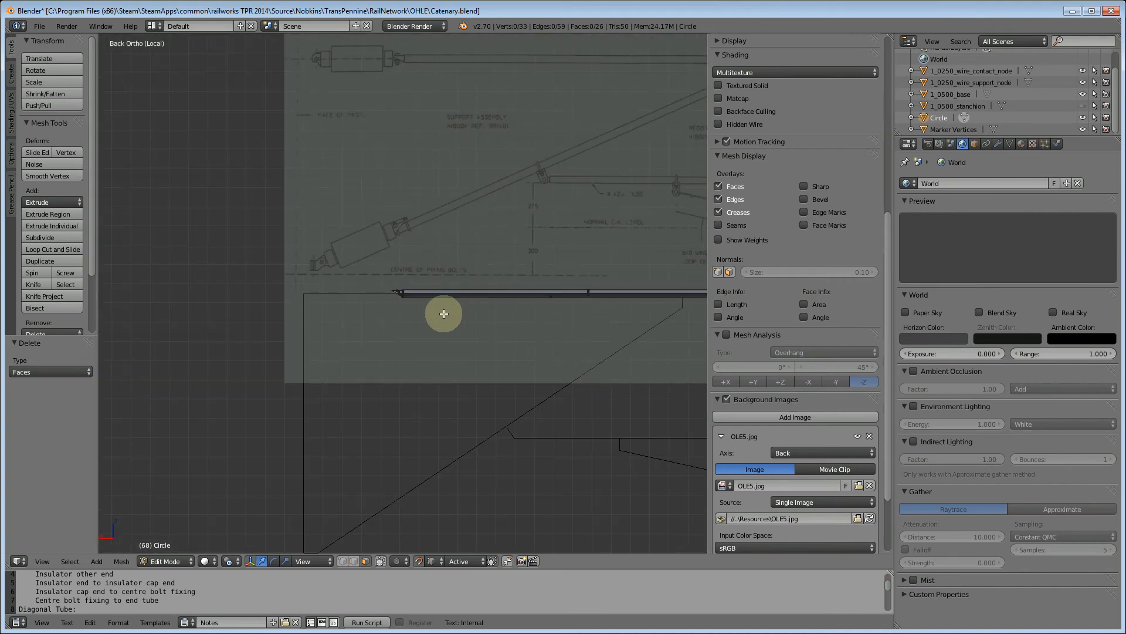